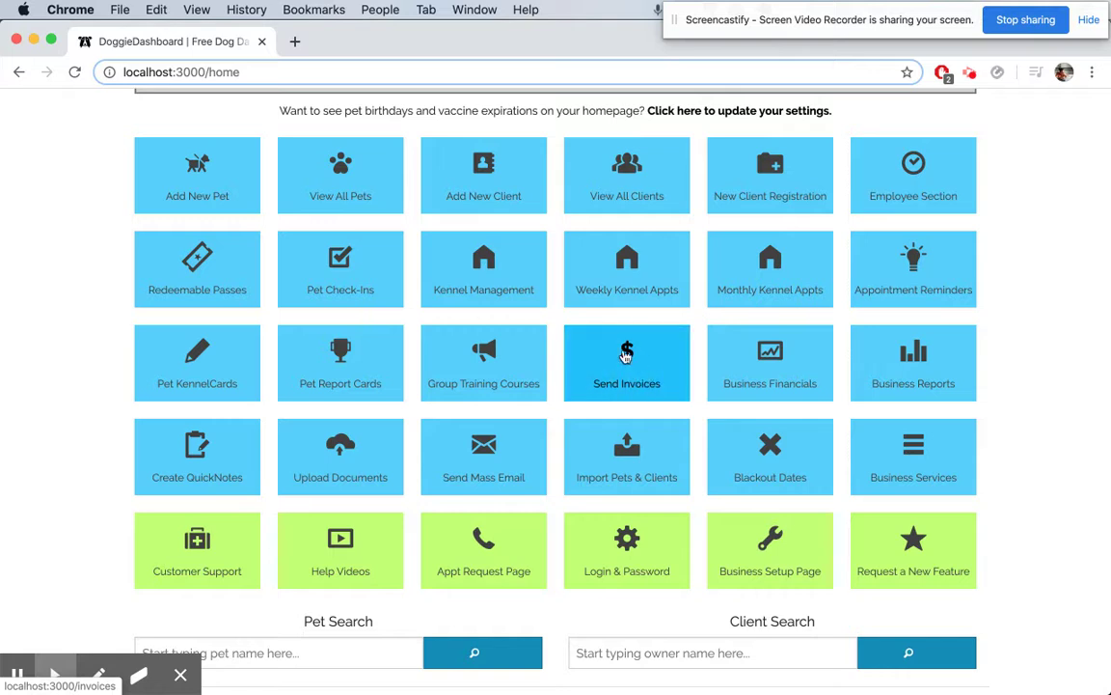
# - Start a new invoice from the invoicing section and expand the form for creating invoice items
pyautogui.click(622, 367)
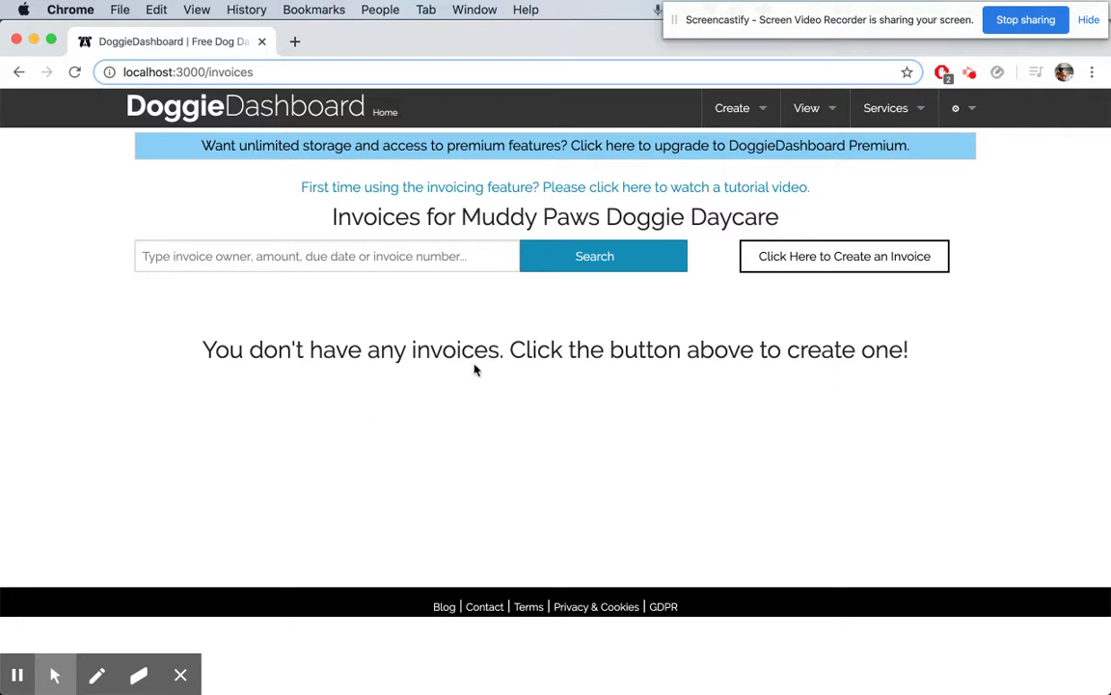
pyautogui.click(819, 260)
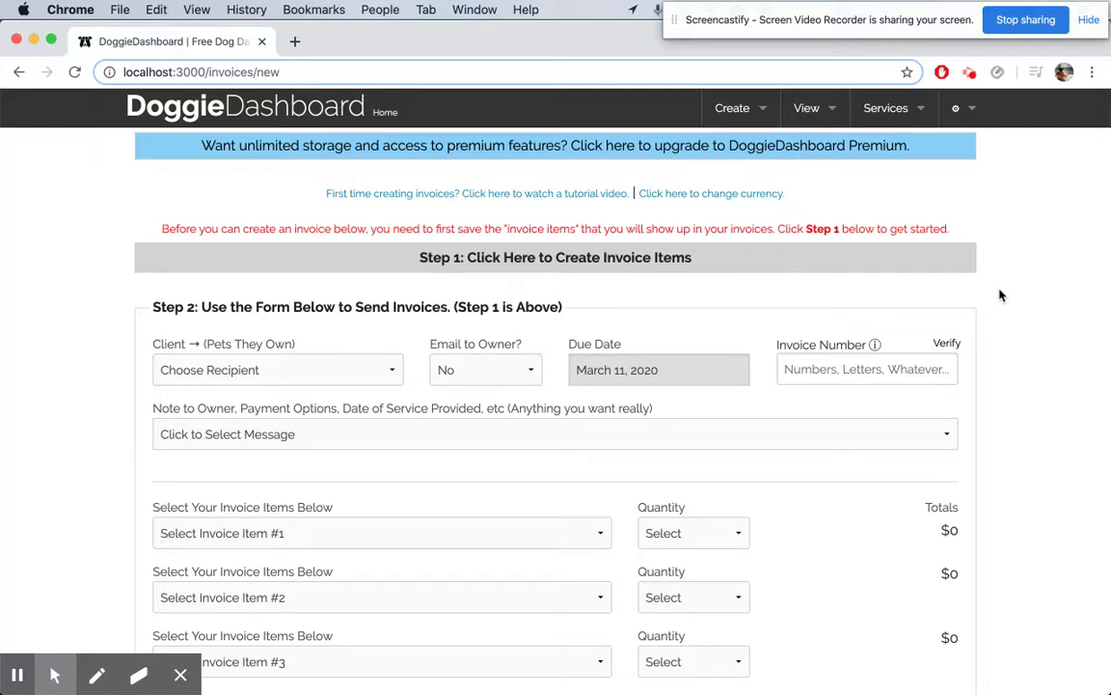
pyautogui.scroll(-1, 1000, 295)
pyautogui.click(621, 240)
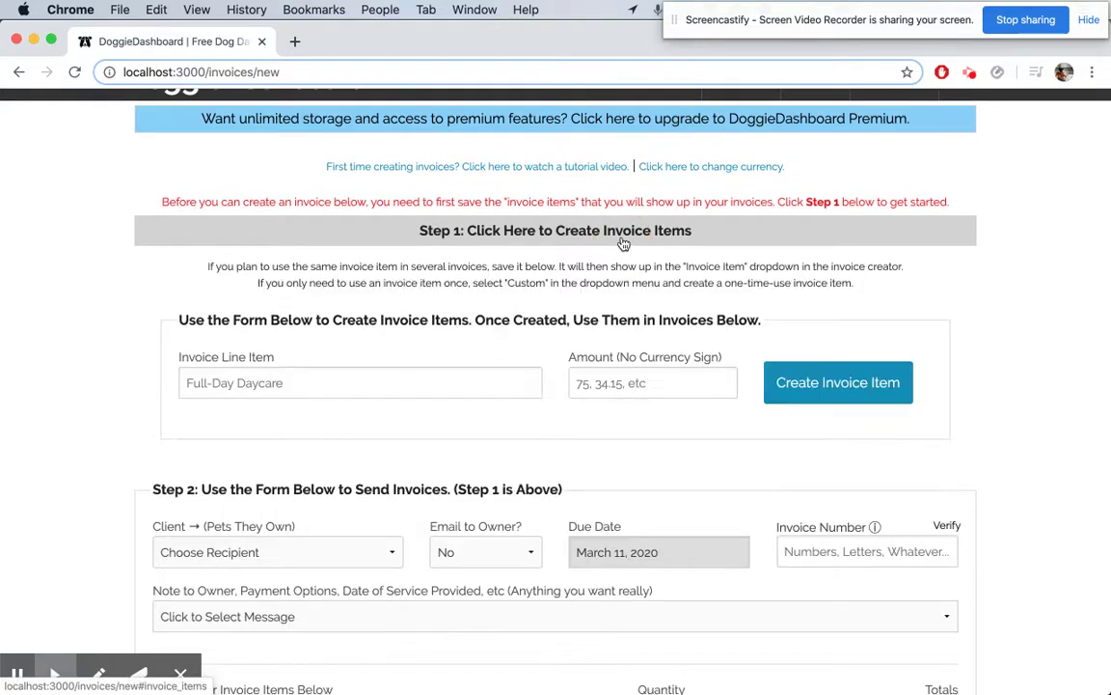
# - Create an invoice item named "Overnight Boarding" with an amount of 25
pyautogui.click(427, 379)
pyautogui.write('Overnight boa')
pyautogui.press('BackSpace')
pyautogui.press('BackSpace')
pyautogui.write('Boarding')
pyautogui.press('Tab')
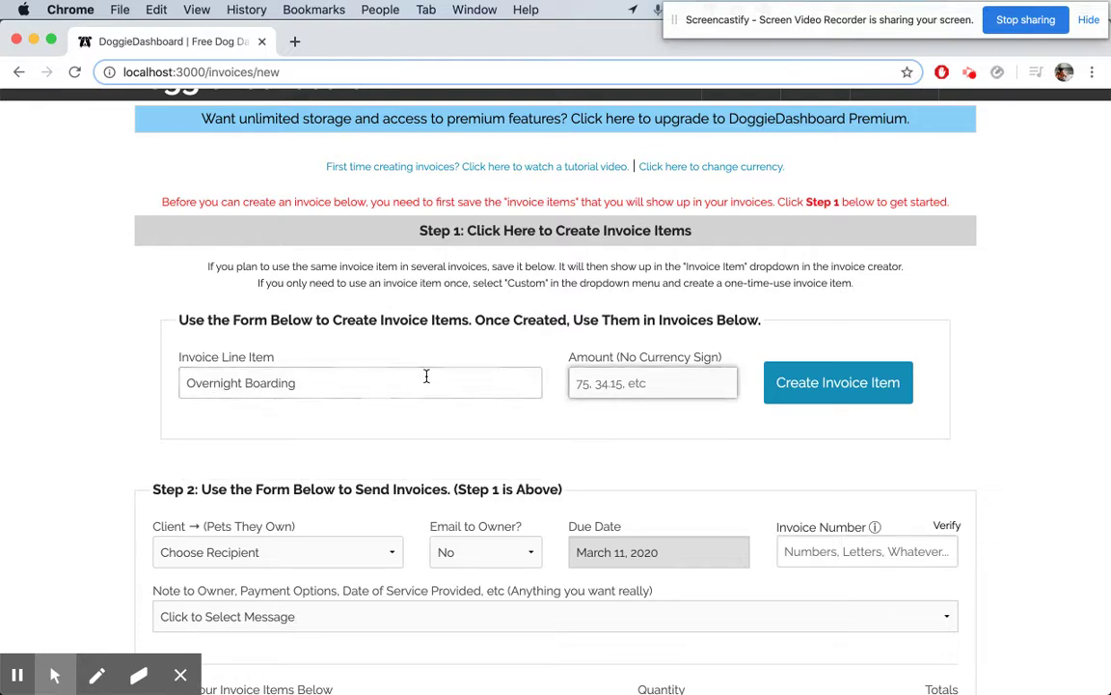
pyautogui.write('25')
pyautogui.click(834, 383)
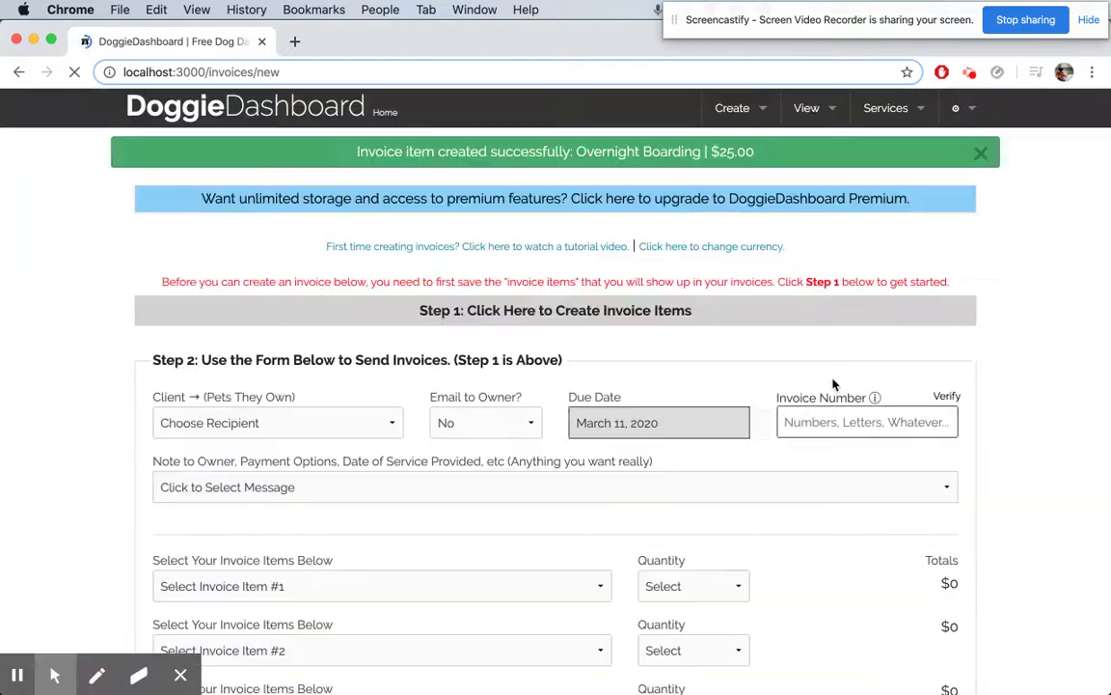
# - Create an invoice item named "Military Discount" with a negative amount of -10
pyautogui.scroll(-5, 725, 336)
pyautogui.scroll(3, 725, 336)
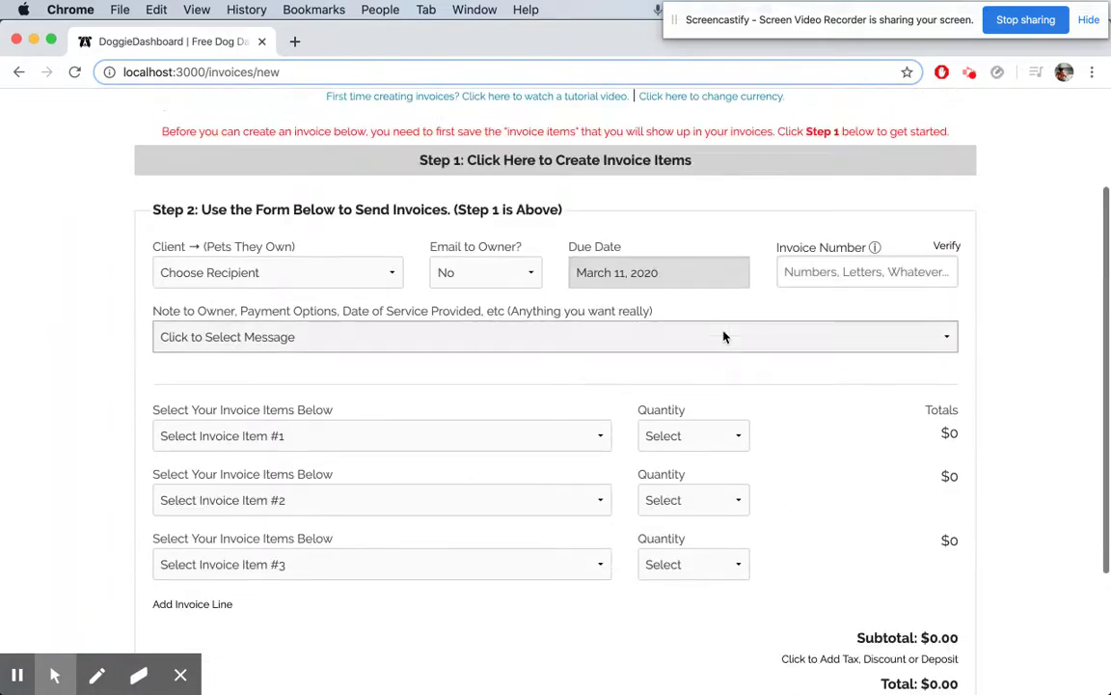
pyautogui.click(602, 171)
pyautogui.click(334, 309)
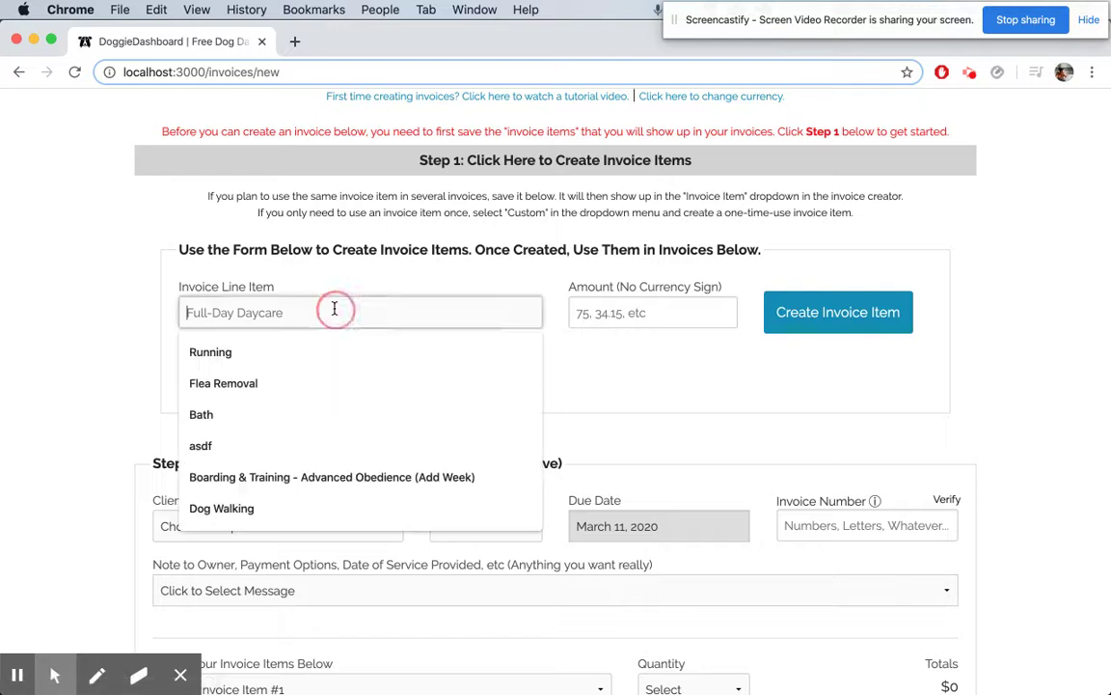
pyautogui.write('Military Discount')
pyautogui.press('Tab')
pyautogui.write('-10')
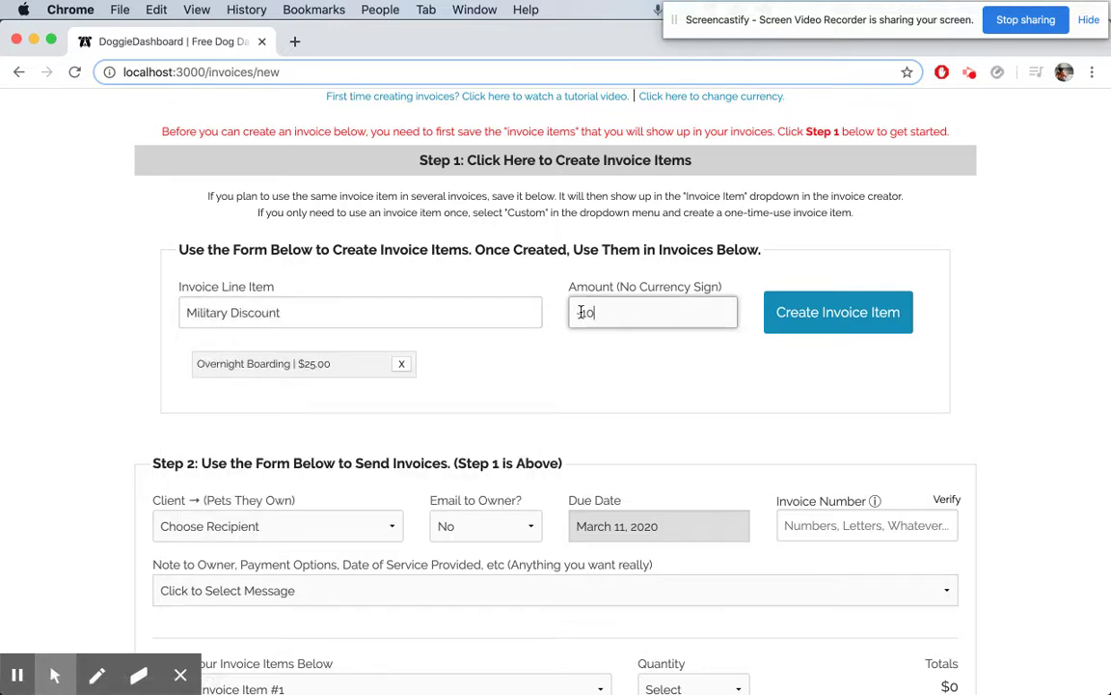
pyautogui.click(819, 324)
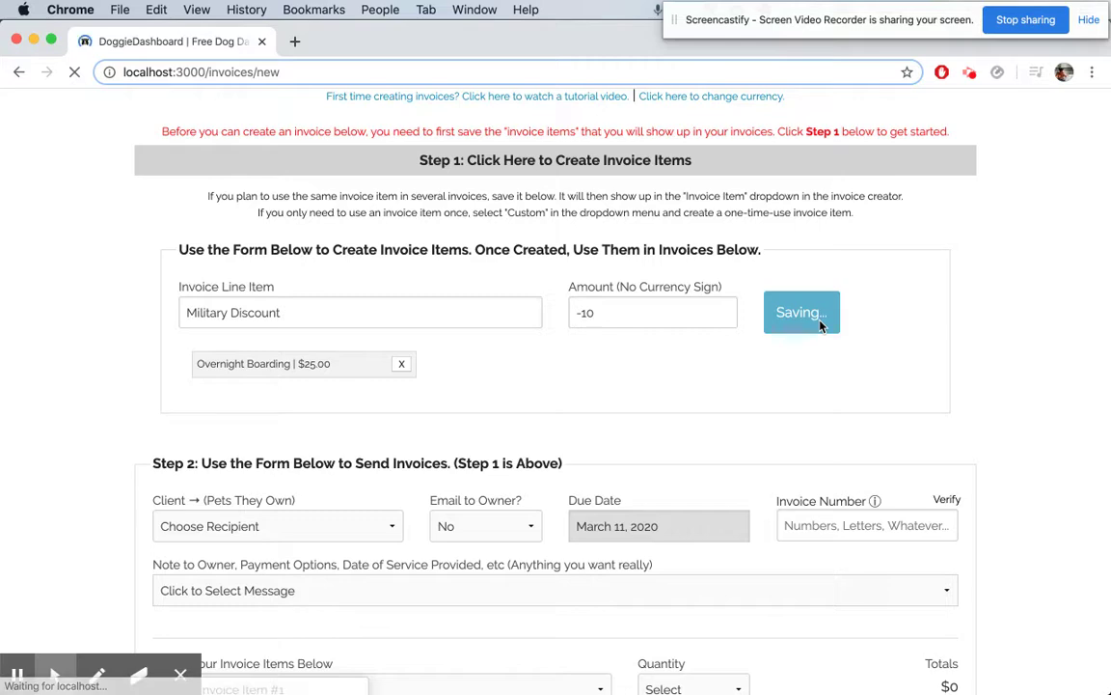
# - Create an invoice item named "Nail Clipping" with an amount of 5
pyautogui.scroll(-3, 791, 374)
pyautogui.click(576, 193)
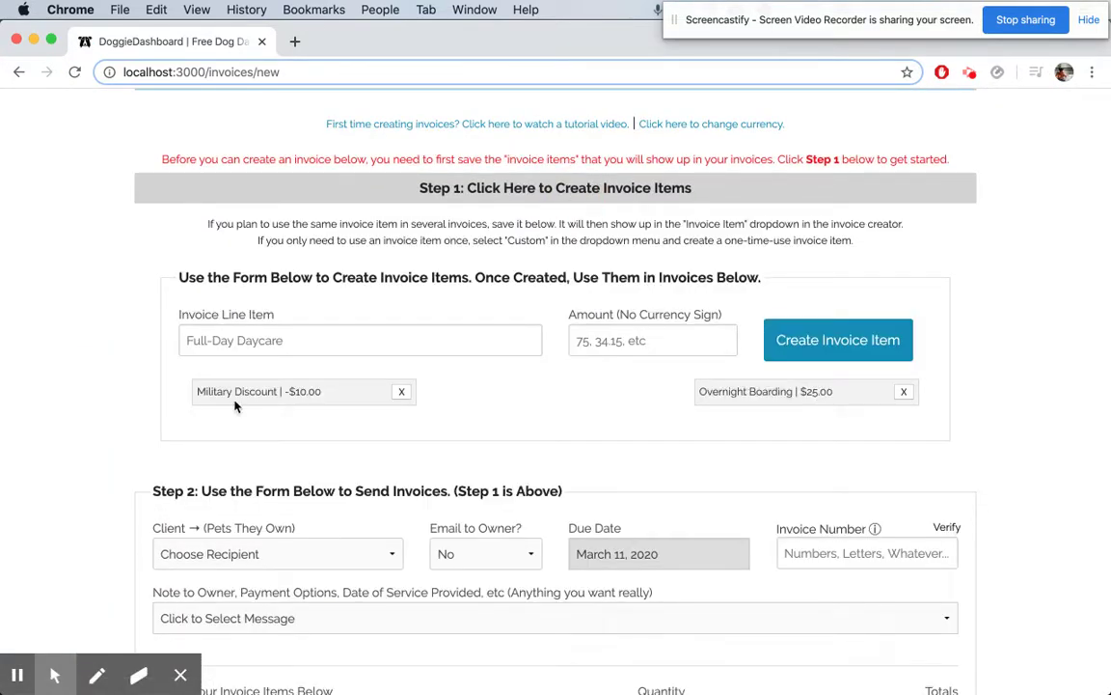
pyautogui.click(309, 339)
pyautogui.write('N')
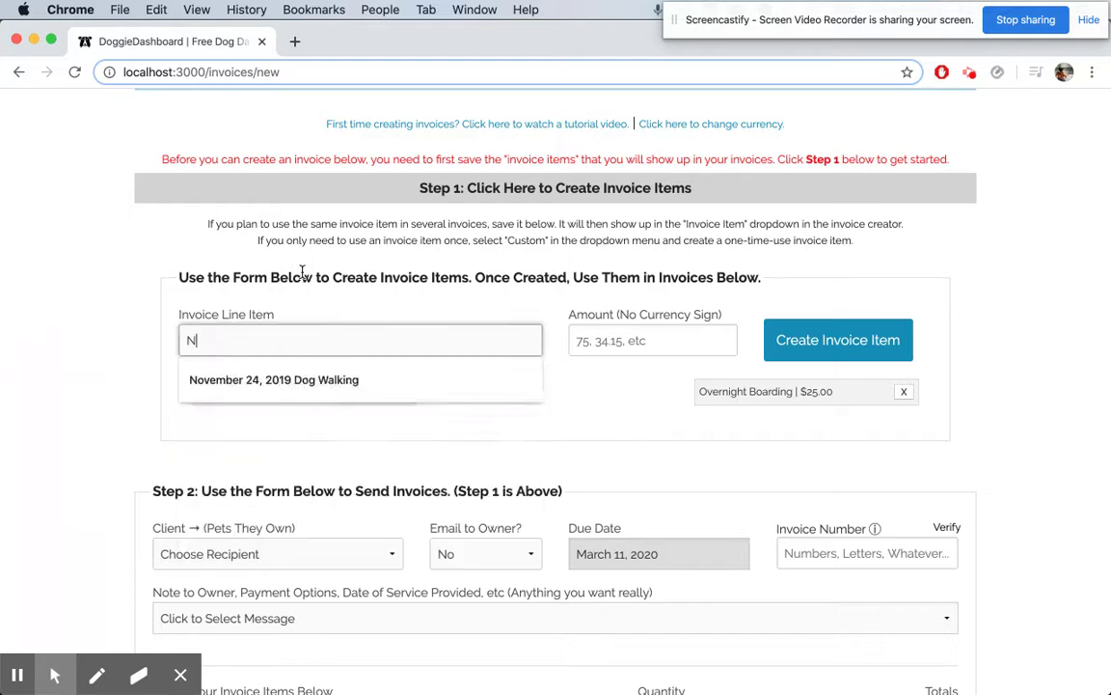
pyautogui.write('ail Clipping')
pyautogui.press('Tab')
pyautogui.write('5')
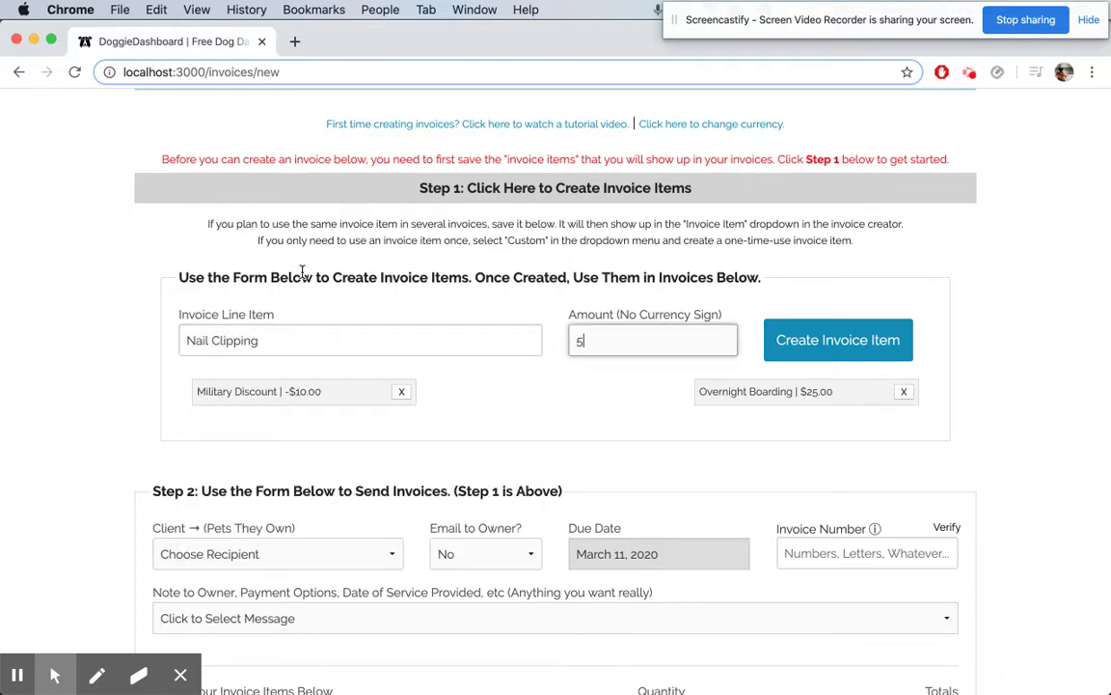
pyautogui.click(825, 336)
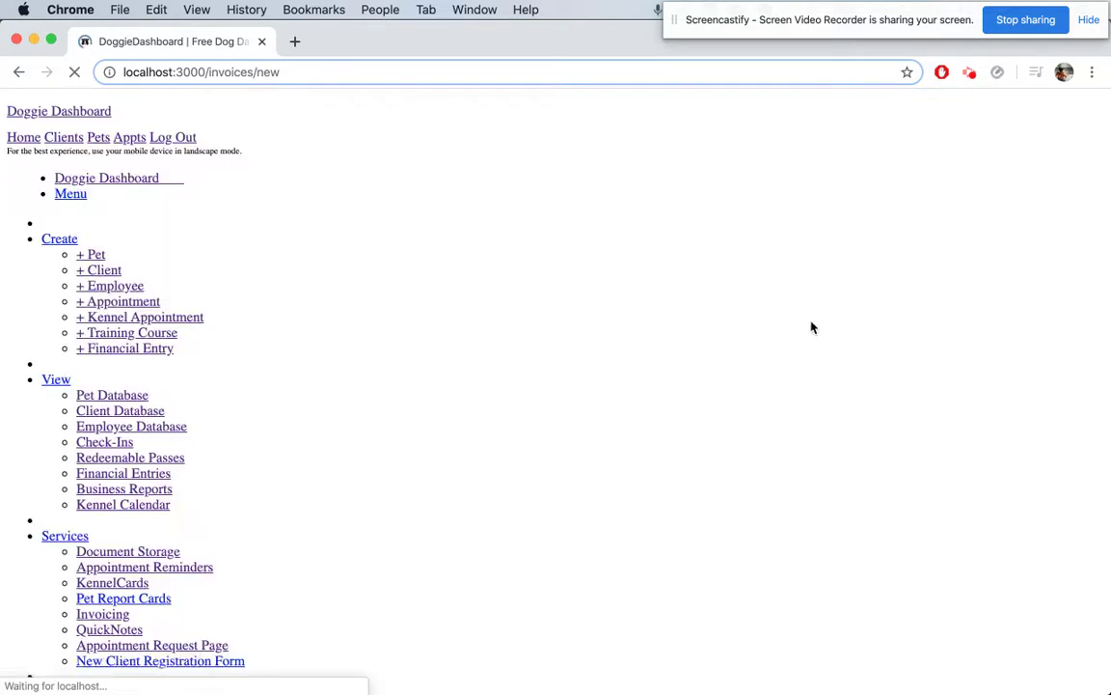
# - Check which saved items can be chosen for the first invoice line, leaving the line empty
pyautogui.scroll(-3, 627, 424)
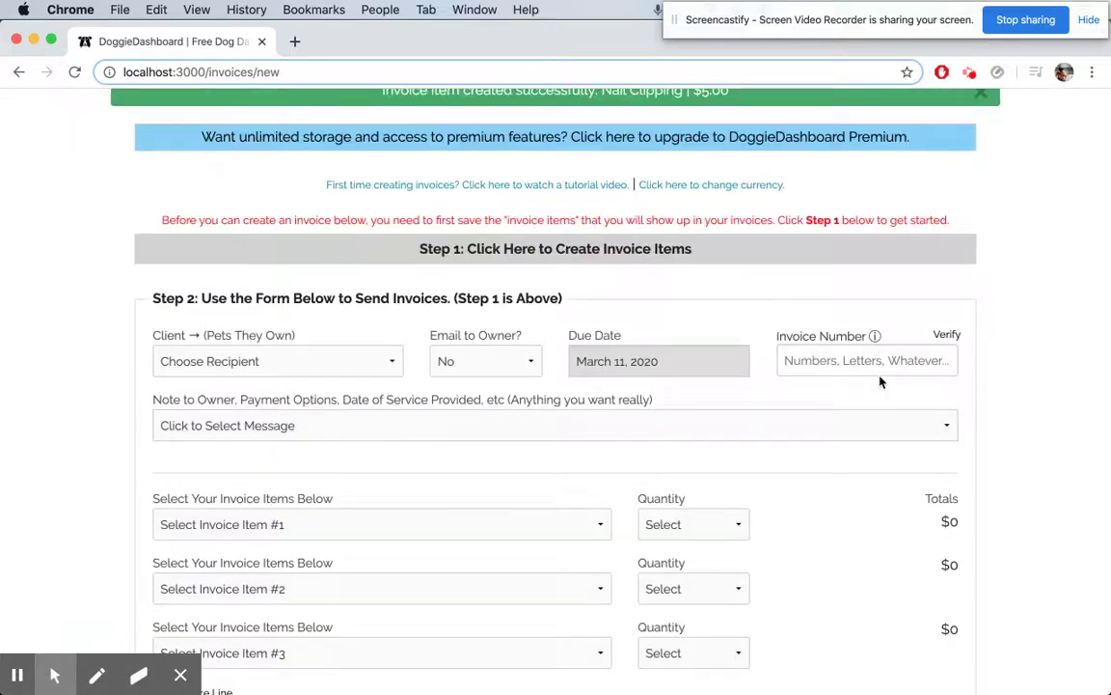
pyautogui.click(602, 397)
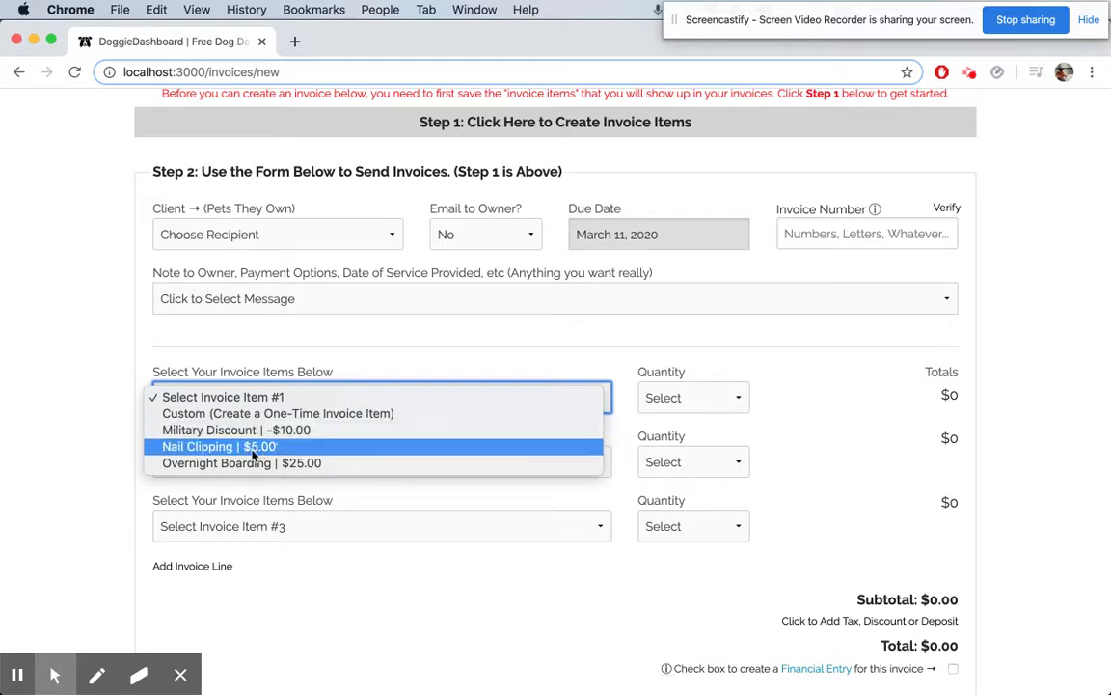
pyautogui.click(68, 428)
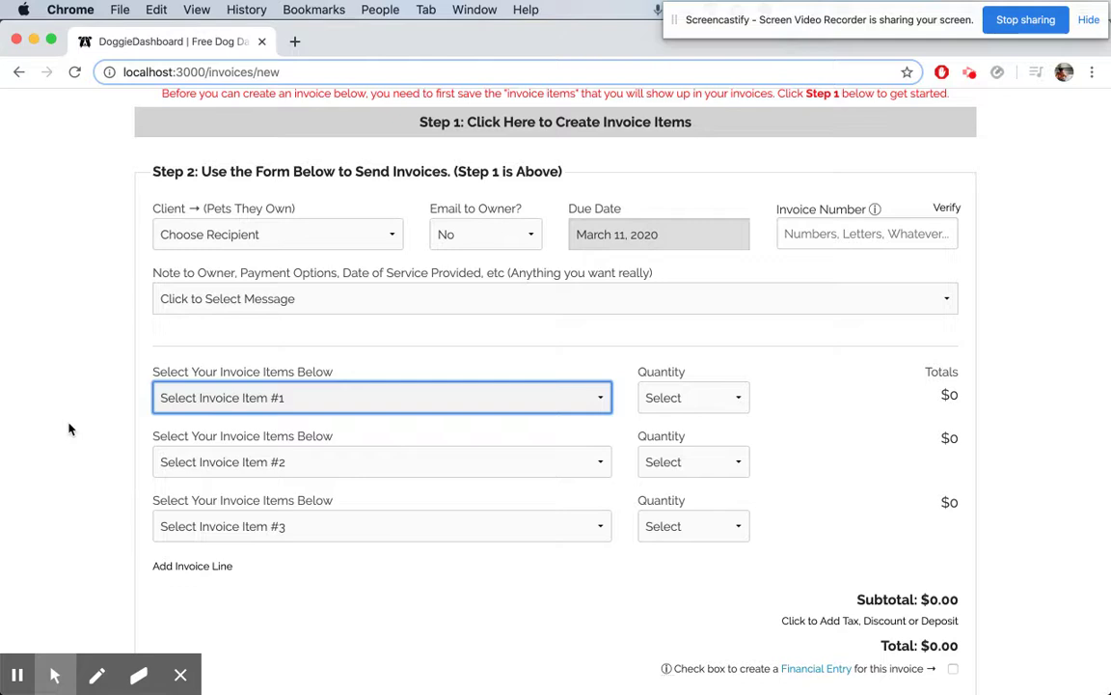
# - Choose the client who owns Zelda and Zeus as recipient and set the invoice to be emailed to the owner
pyautogui.click(246, 239)
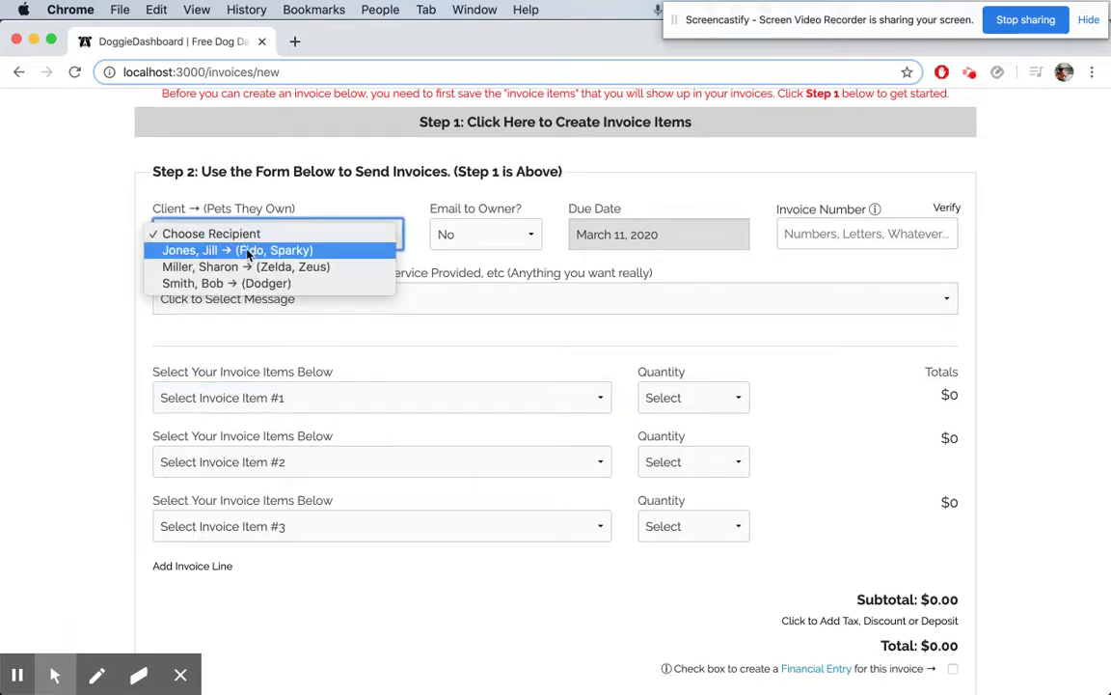
pyautogui.click(243, 268)
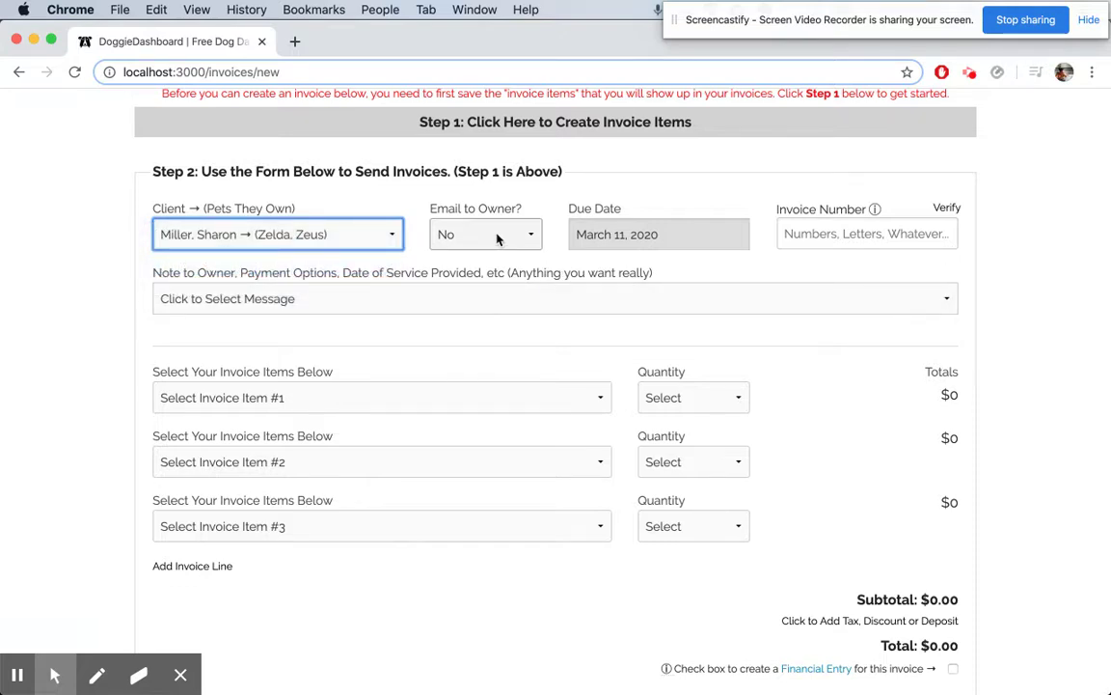
pyautogui.click(498, 239)
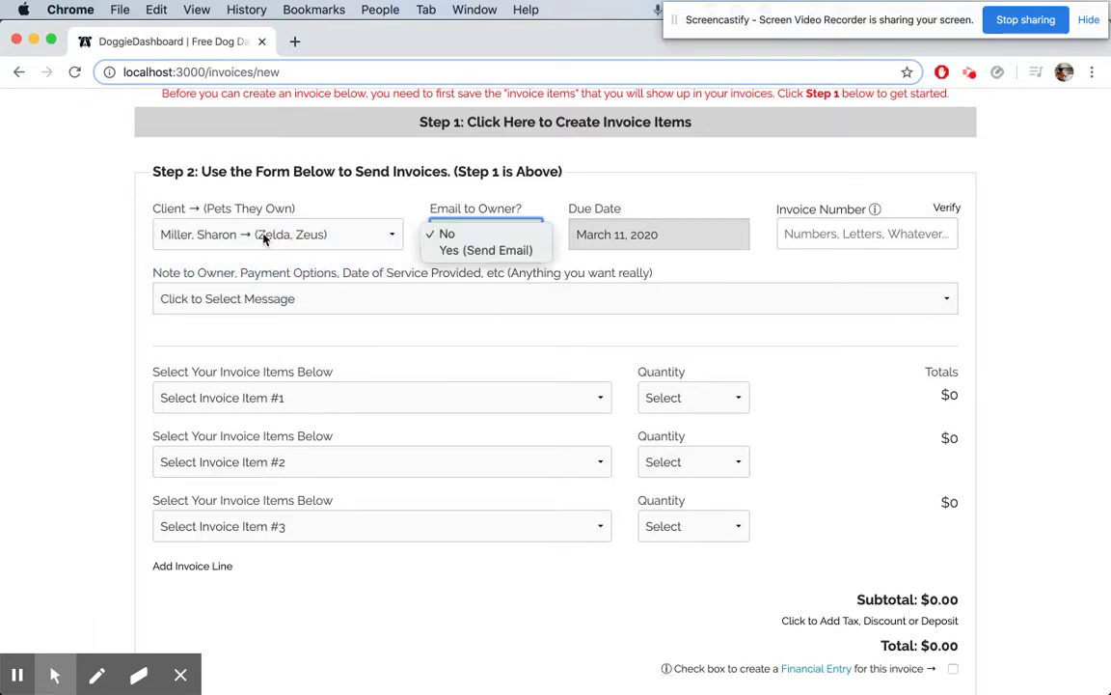
pyautogui.click(478, 250)
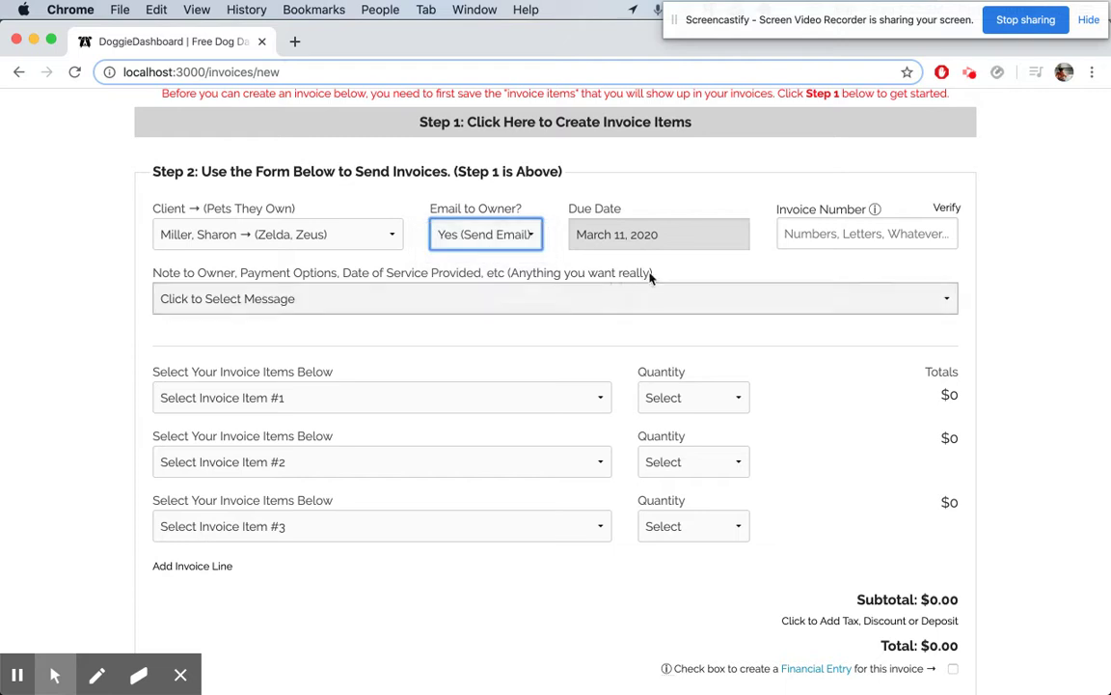
# - Set the due date to March 25, 2020, and fill in and verify the first suggested invoice number
pyautogui.click(646, 236)
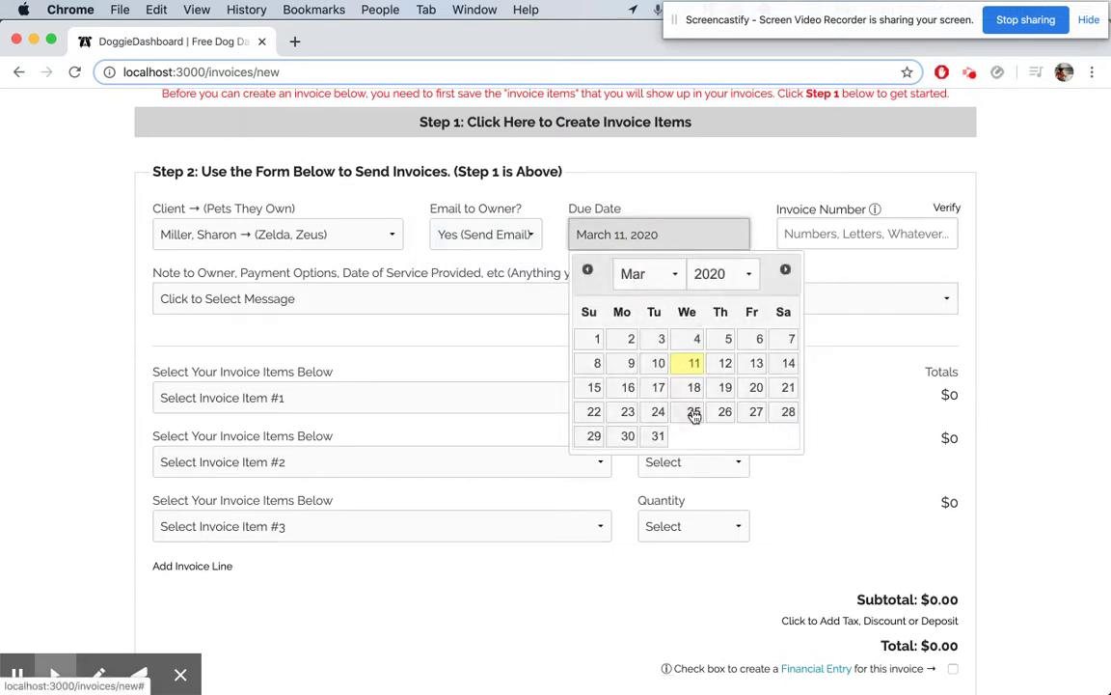
pyautogui.click(625, 412)
pyautogui.click(818, 240)
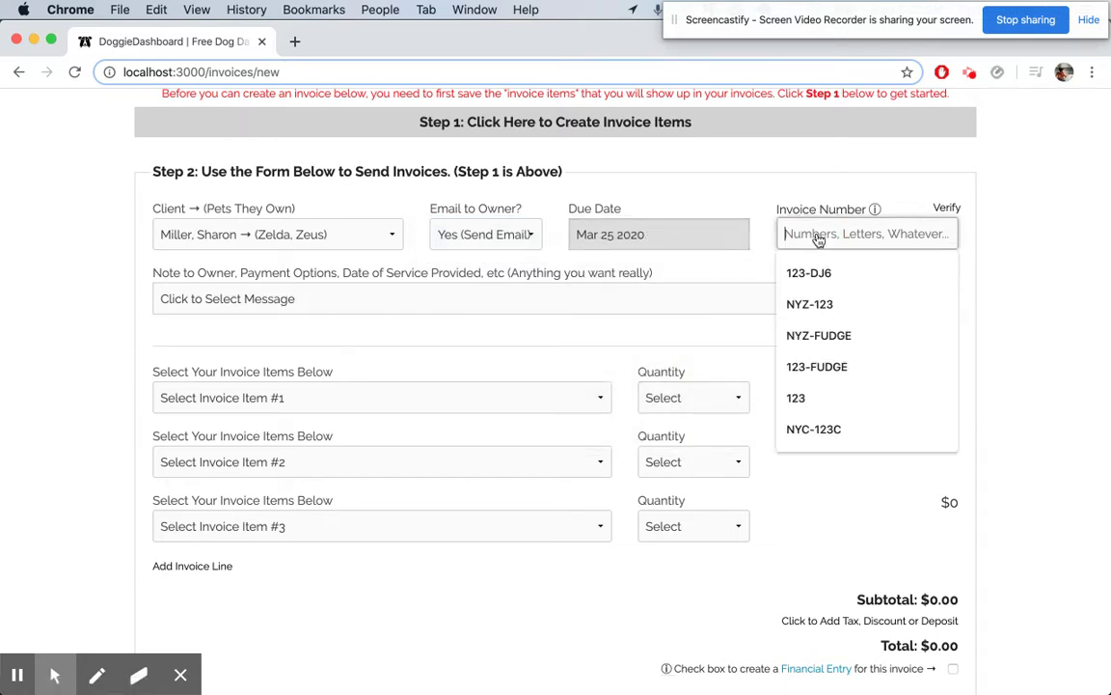
pyautogui.click(815, 273)
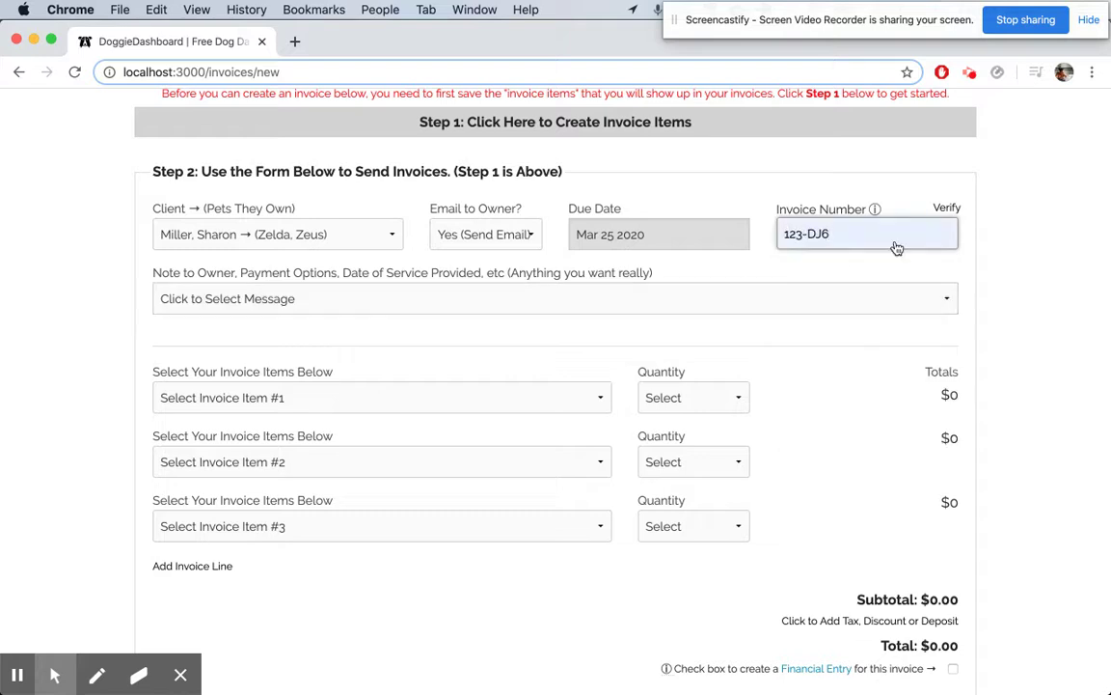
pyautogui.click(951, 211)
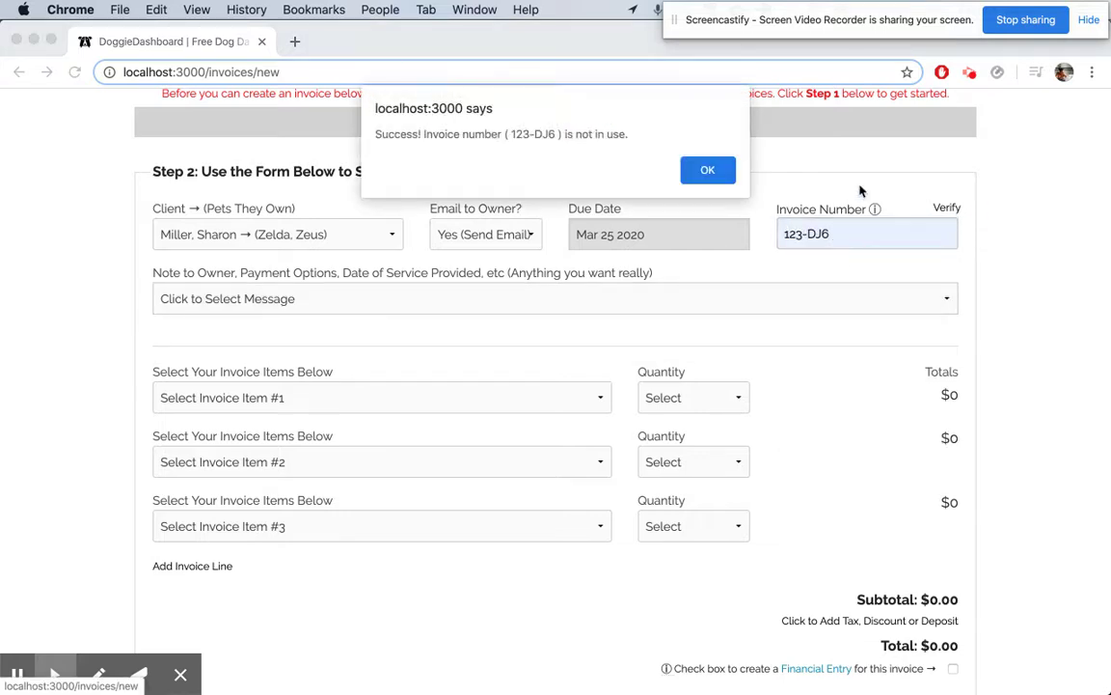
pyautogui.click(707, 171)
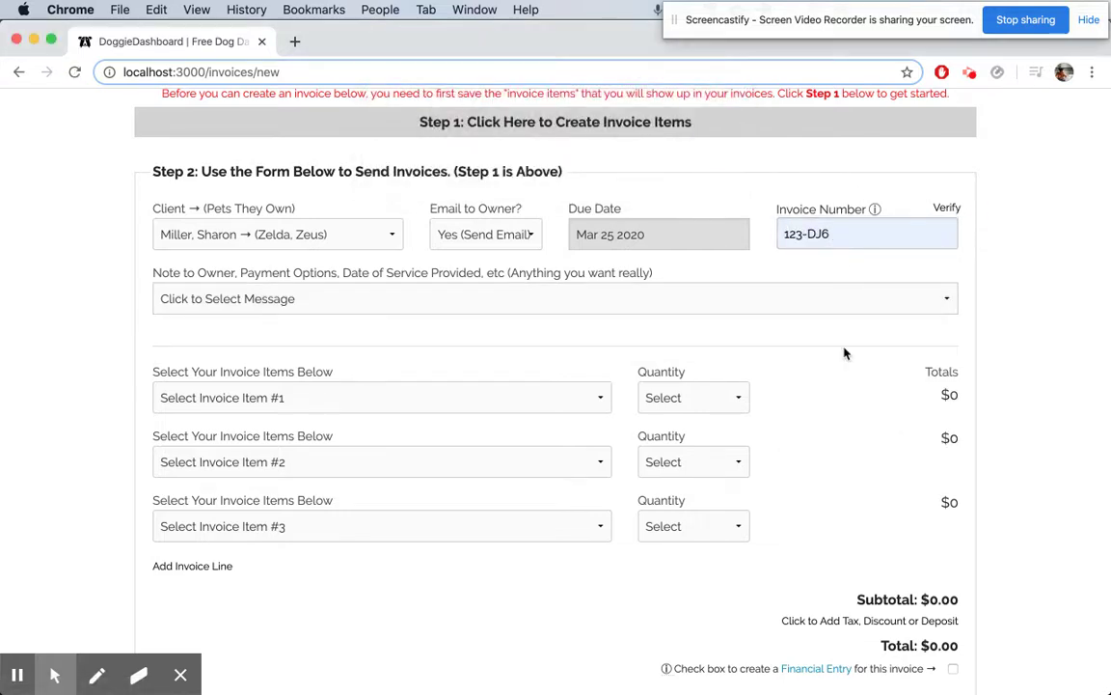
# - Write a custom note to the owner thanking the client by first name for their business and requesting payment via Venmo, including the account number
pyautogui.click(289, 298)
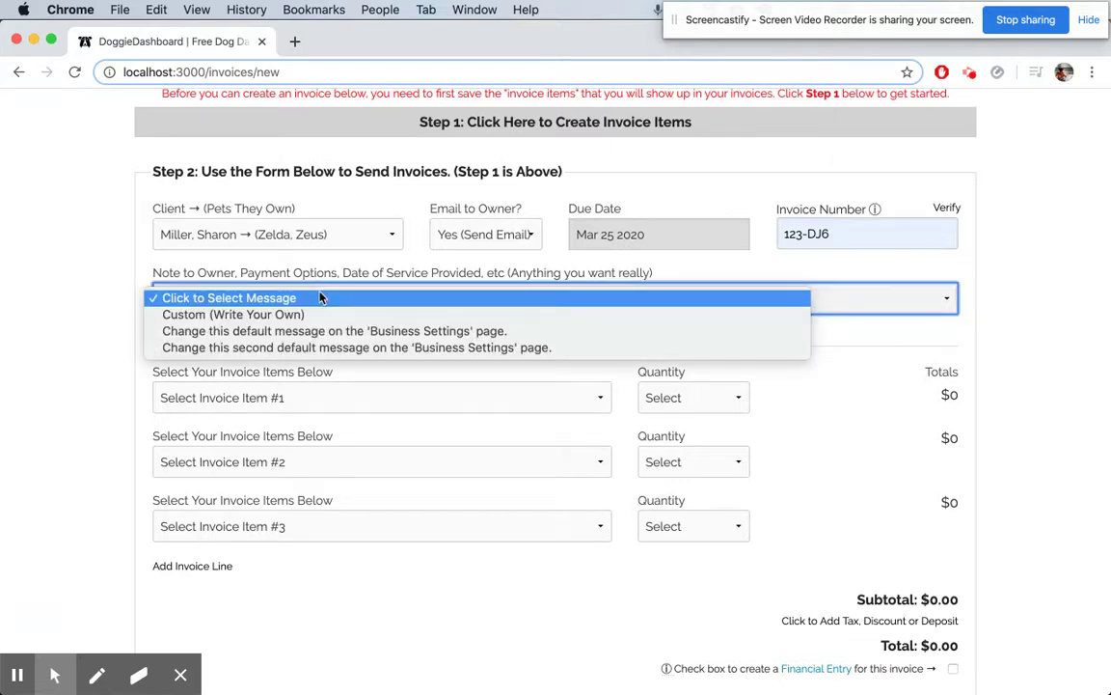
pyautogui.click(319, 315)
pyautogui.click(286, 310)
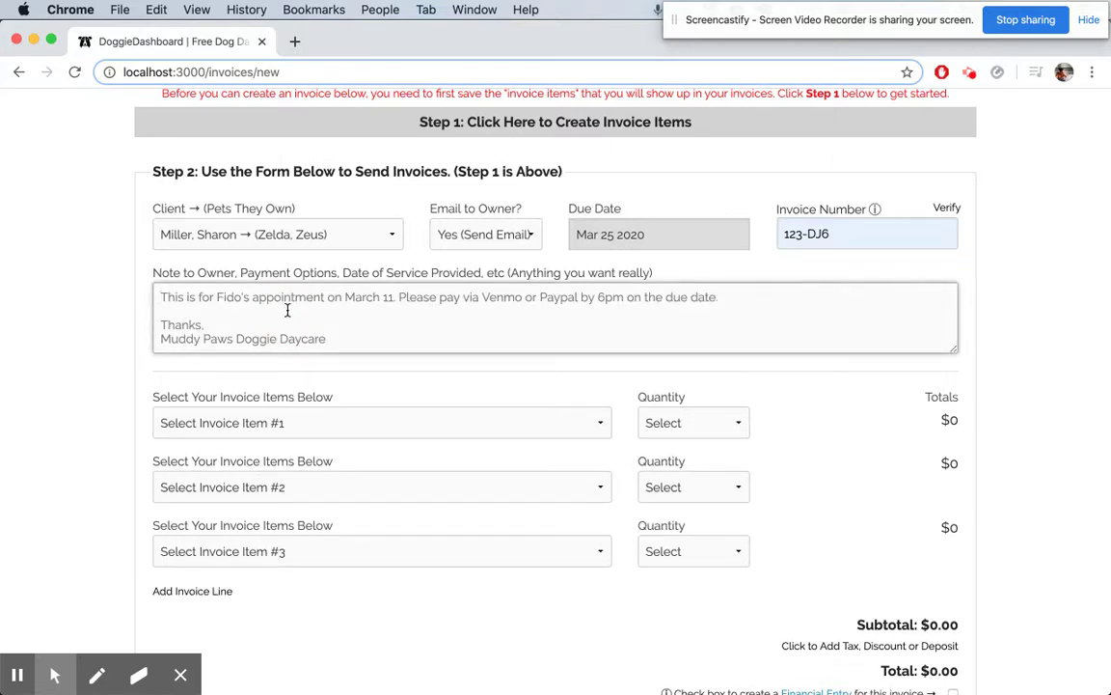
pyautogui.write('Thanks for your business Sharon. Please pay via Venmo. Account #12345.')
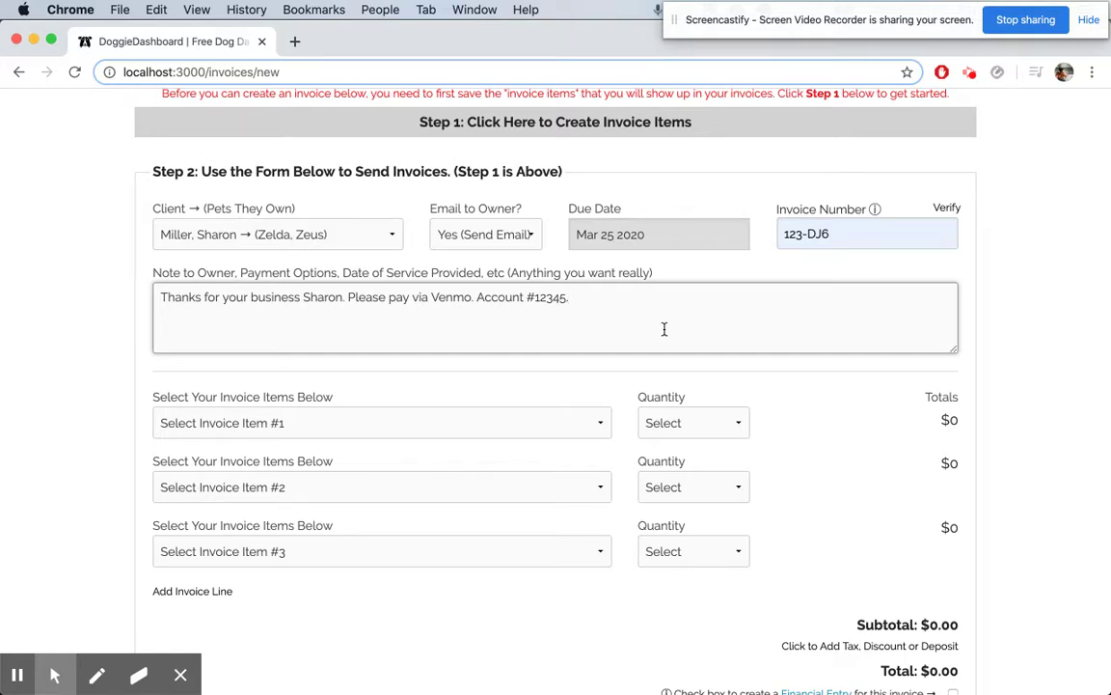
# - Set the first invoice line to Overnight Boarding with a quantity of 4
pyautogui.scroll(-3, 664, 329)
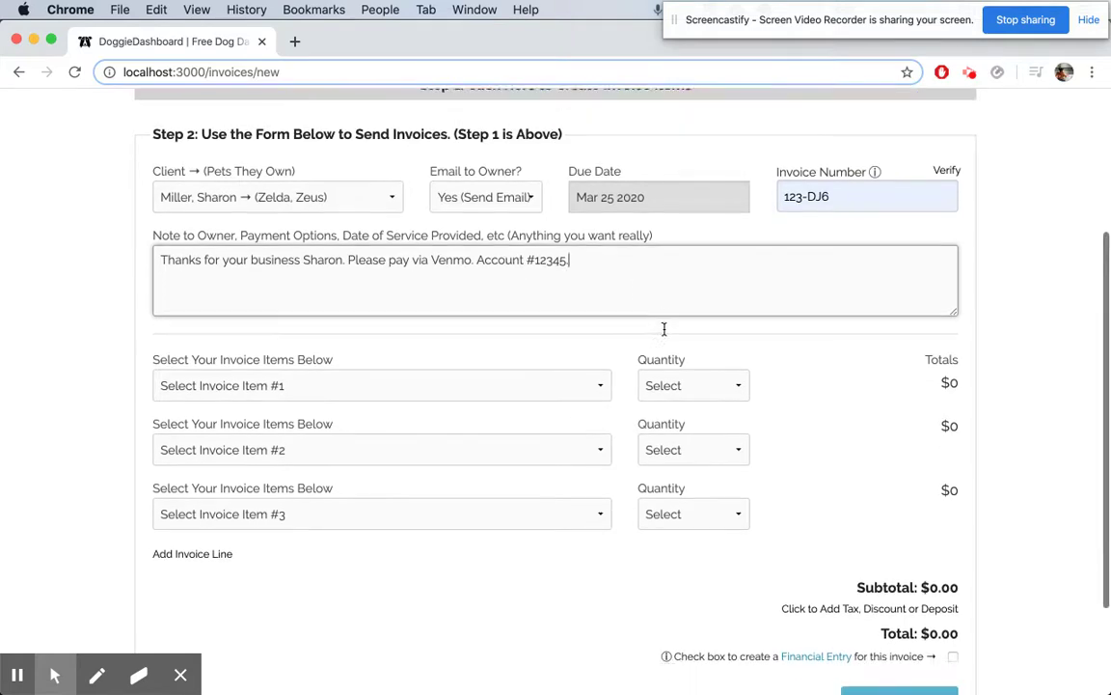
pyautogui.click(608, 339)
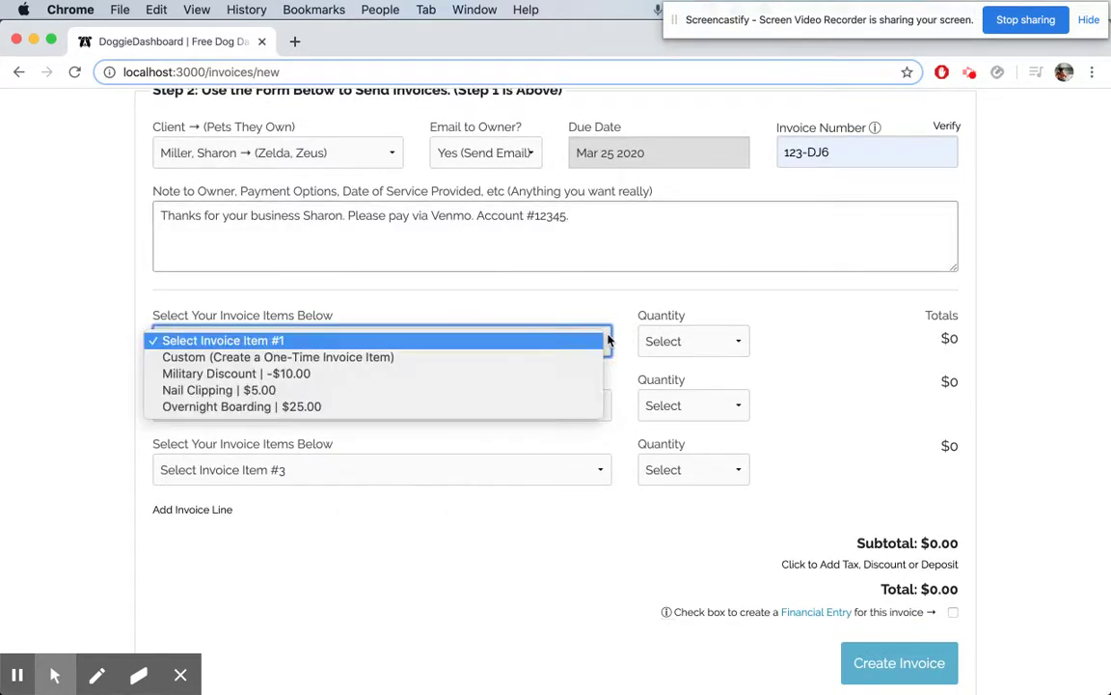
pyautogui.click(507, 410)
pyautogui.click(696, 344)
pyautogui.click(685, 406)
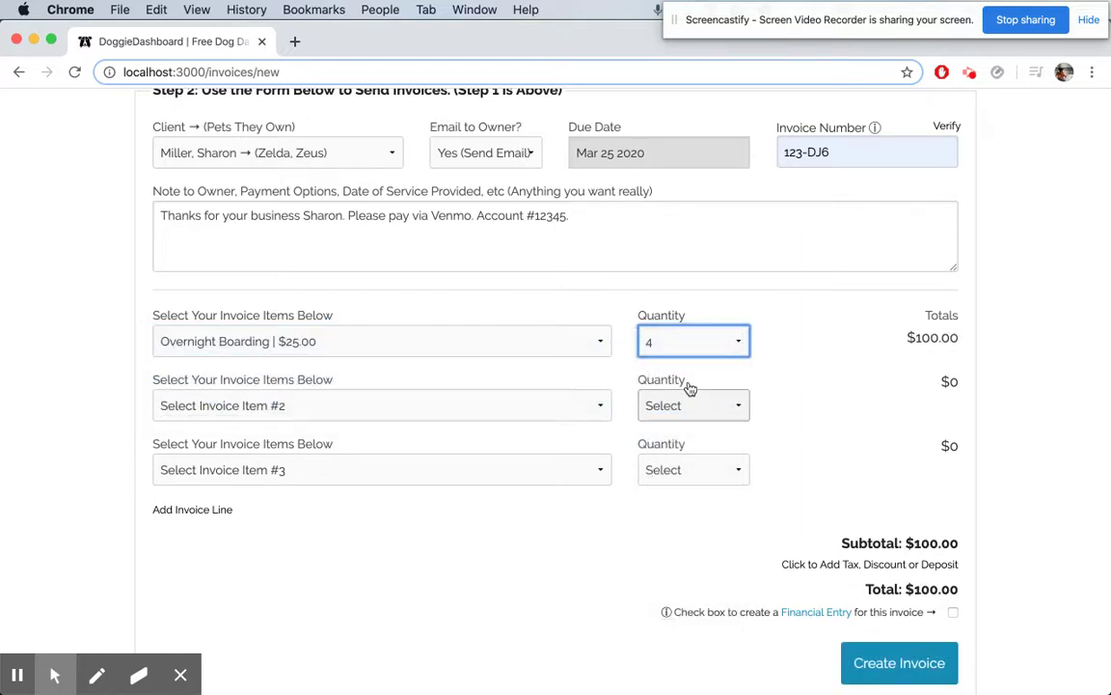
# - Set the second invoice line to Nail Clipping with a quantity of 2, and add a fourth invoice line
pyautogui.scroll(-1, 355, 325)
pyautogui.scroll(-1, 549, 333)
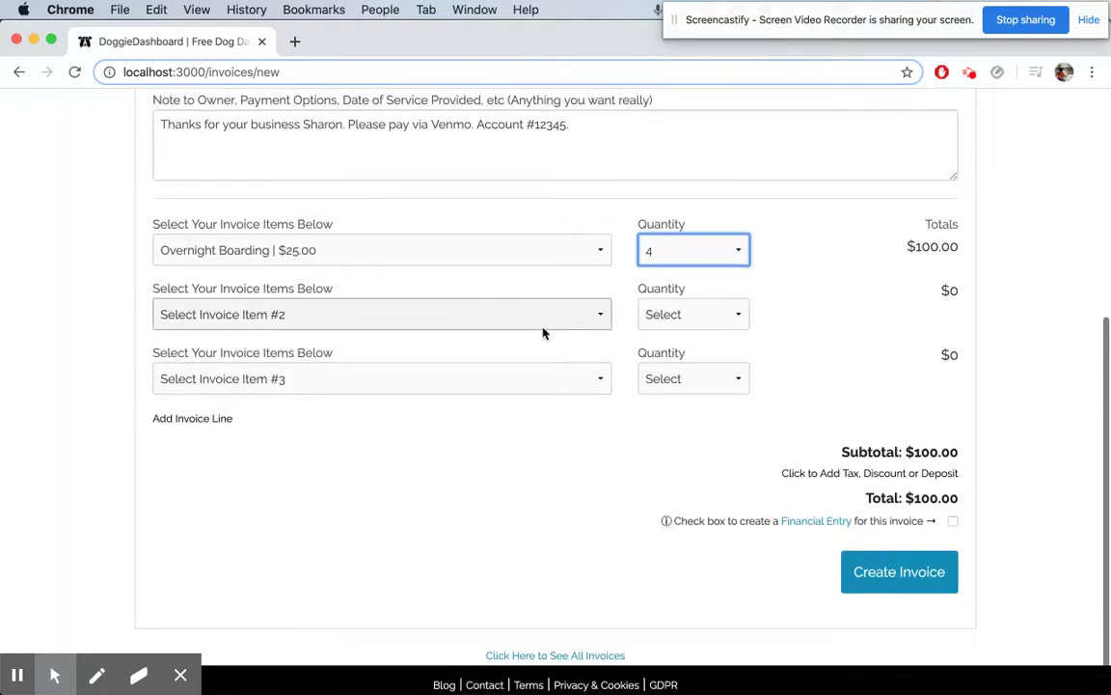
pyautogui.click(556, 315)
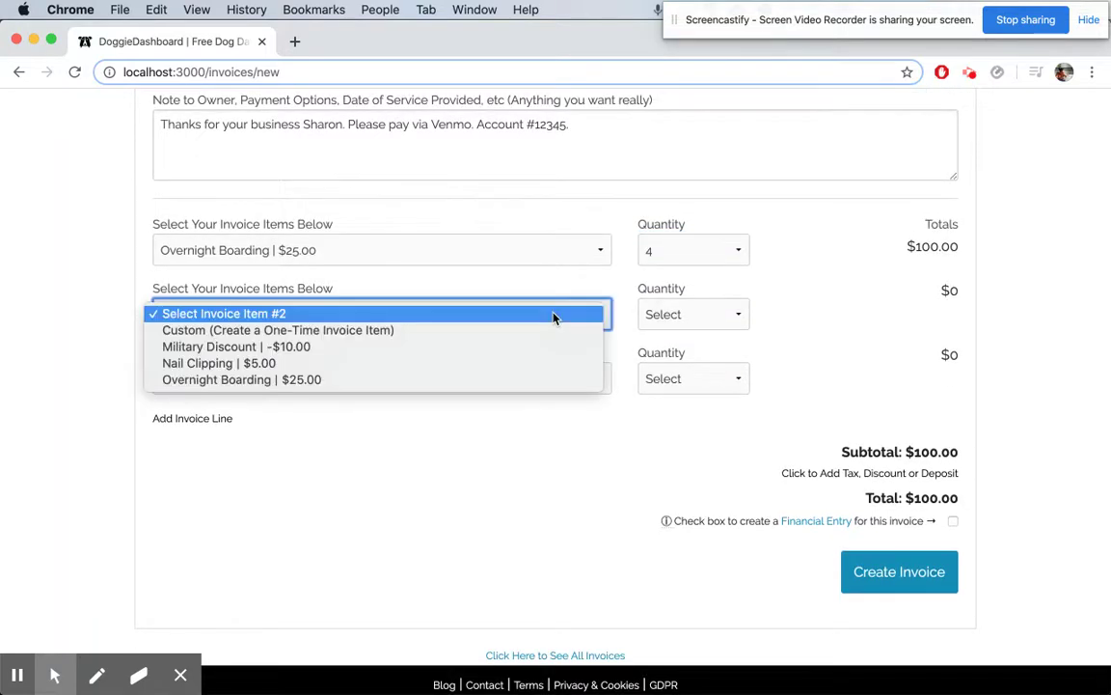
pyautogui.click(513, 365)
pyautogui.click(712, 318)
pyautogui.click(702, 347)
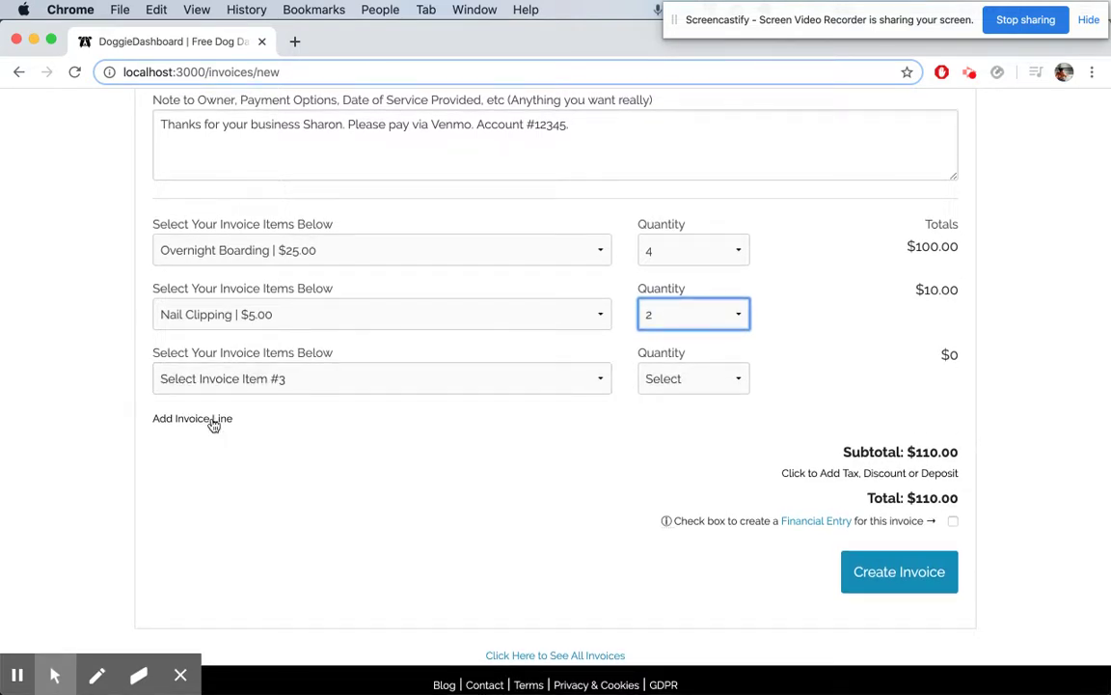
pyautogui.click(220, 420)
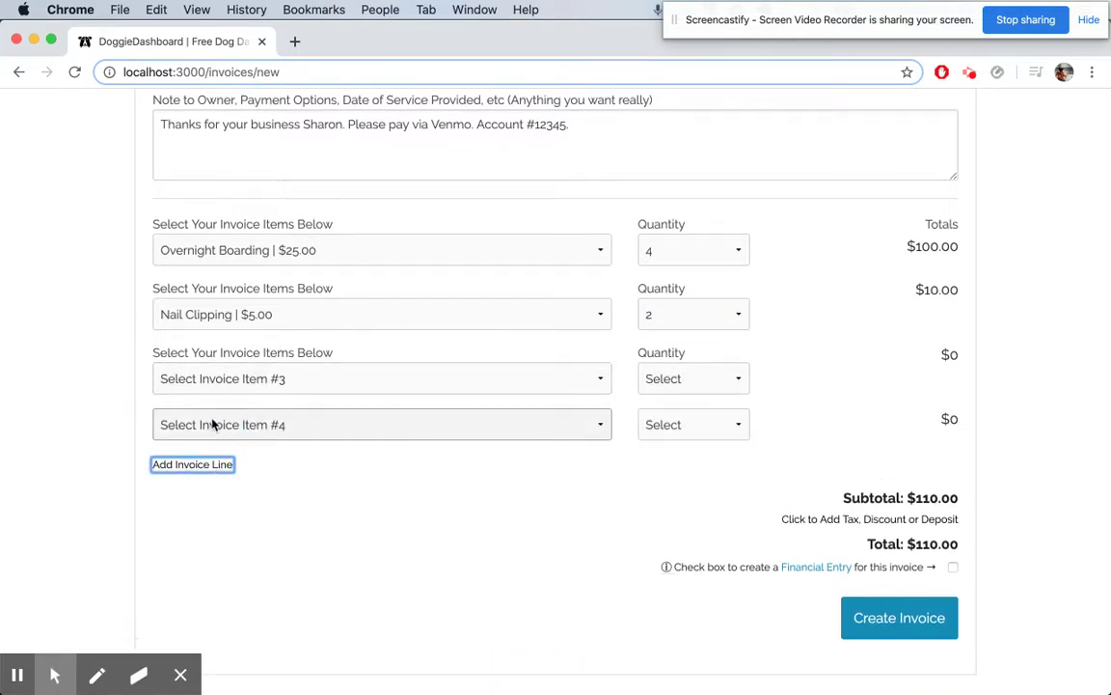
# - Make the third invoice line a custom one-time item named Beef Jerky for the Dogs, with price 3 and quantity 2
pyautogui.click(289, 380)
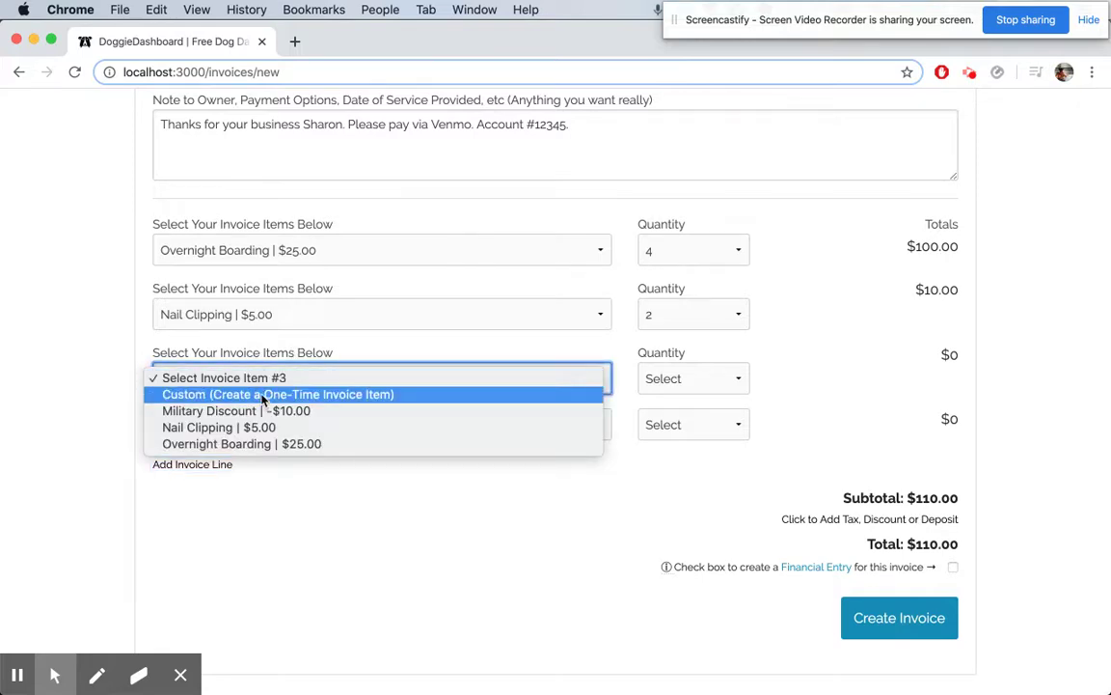
pyautogui.click(262, 395)
pyautogui.scroll(-2, 242, 385)
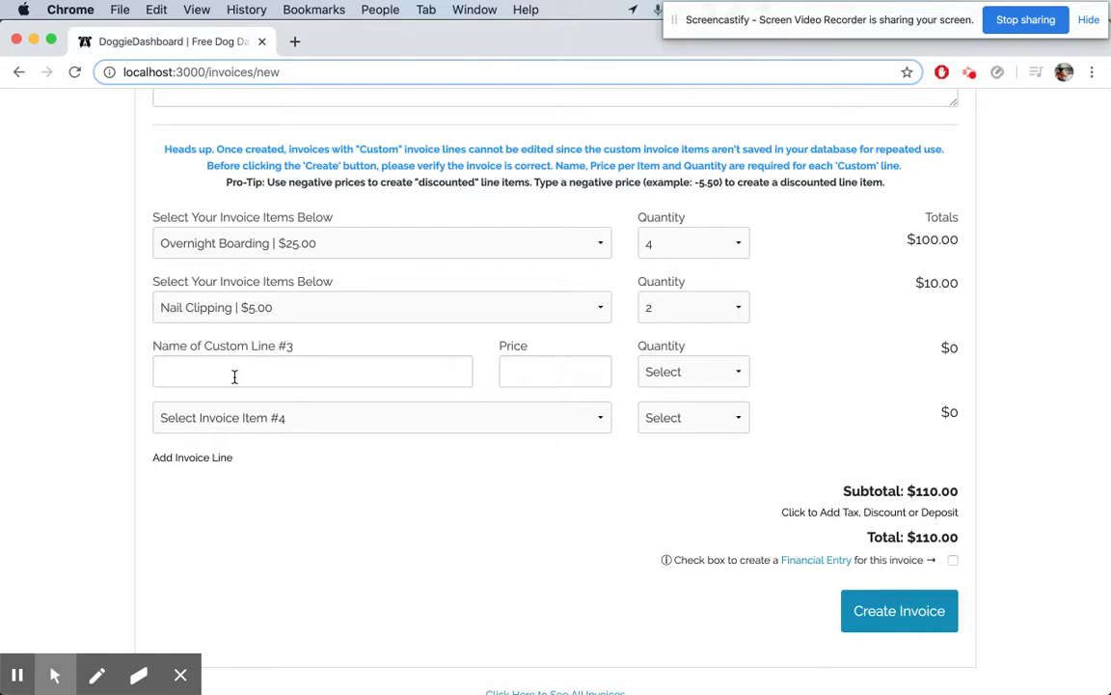
pyautogui.click(275, 308)
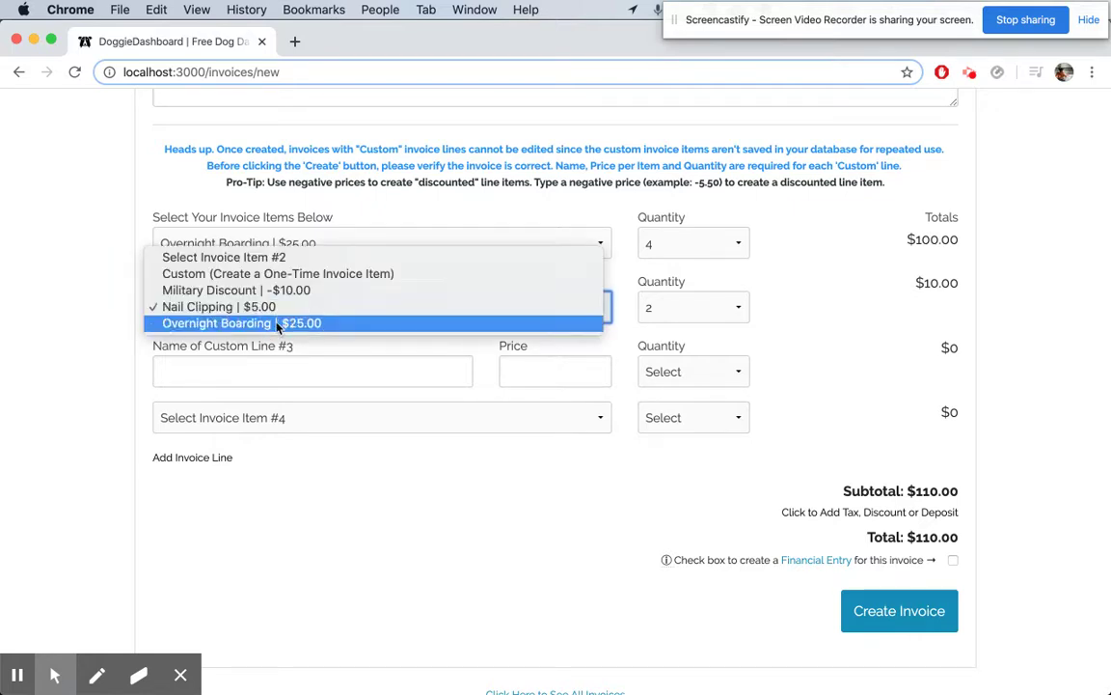
pyautogui.click(271, 308)
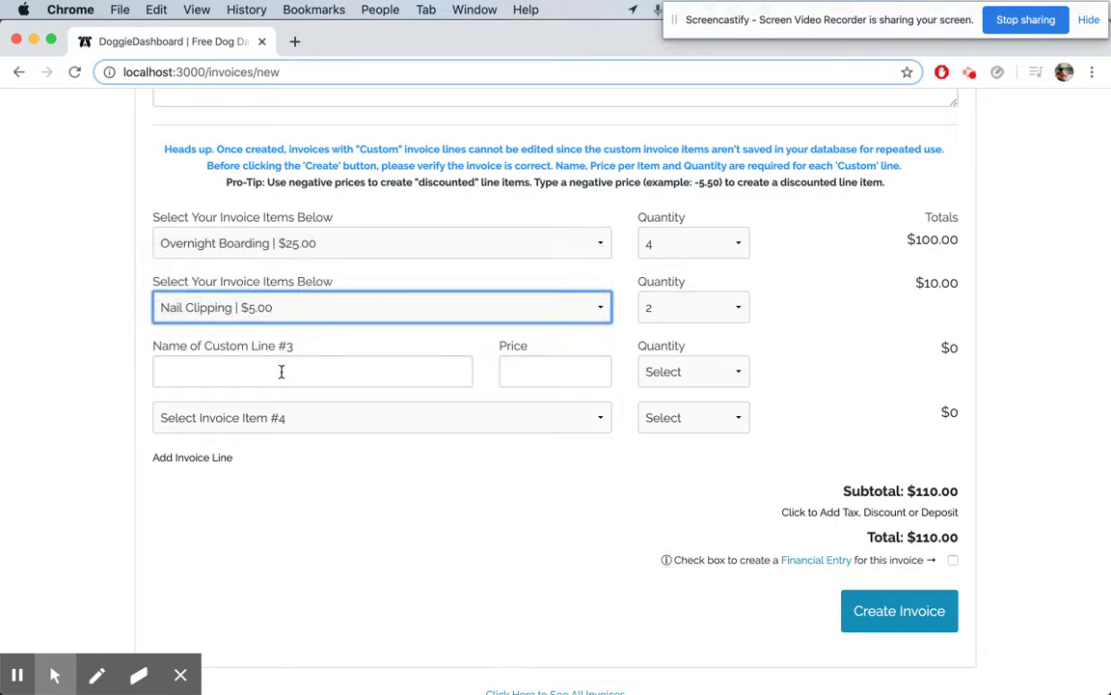
pyautogui.click(280, 371)
pyautogui.write('Beef Je')
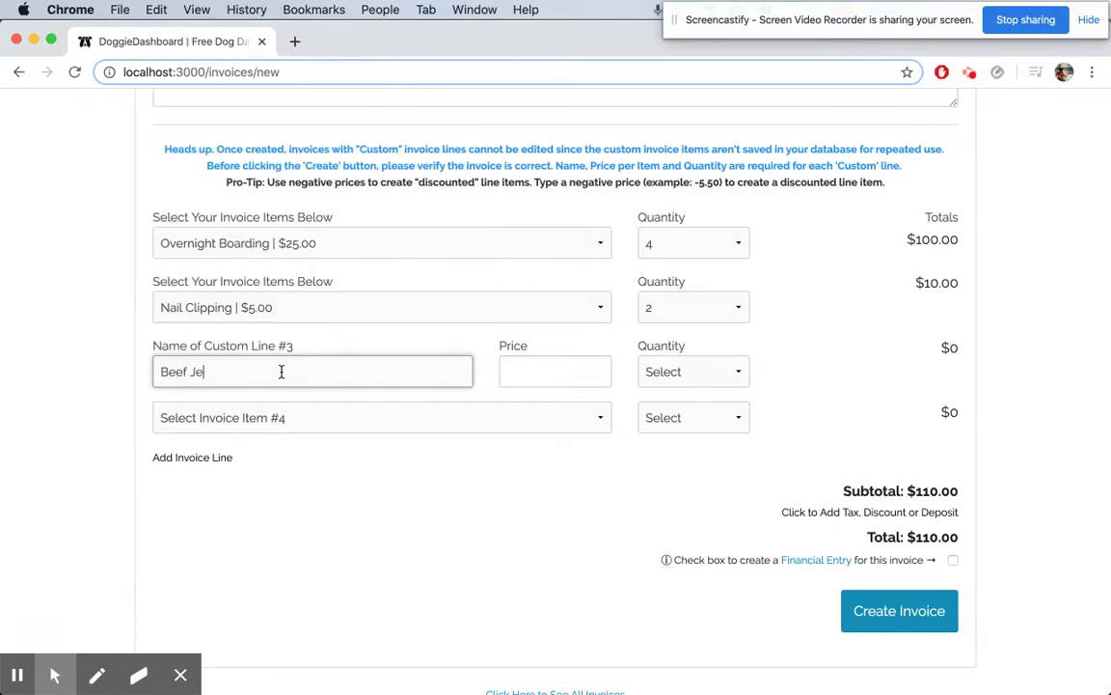
pyautogui.press('Tab')
pyautogui.press('Tab')
pyautogui.click(663, 371)
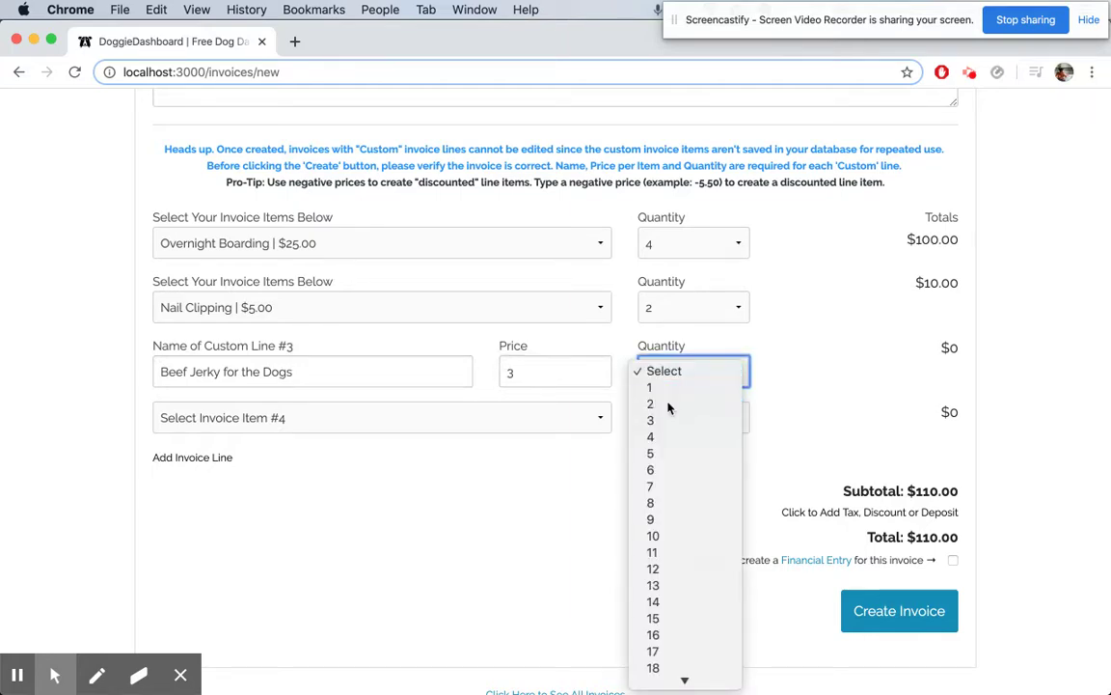
pyautogui.click(669, 404)
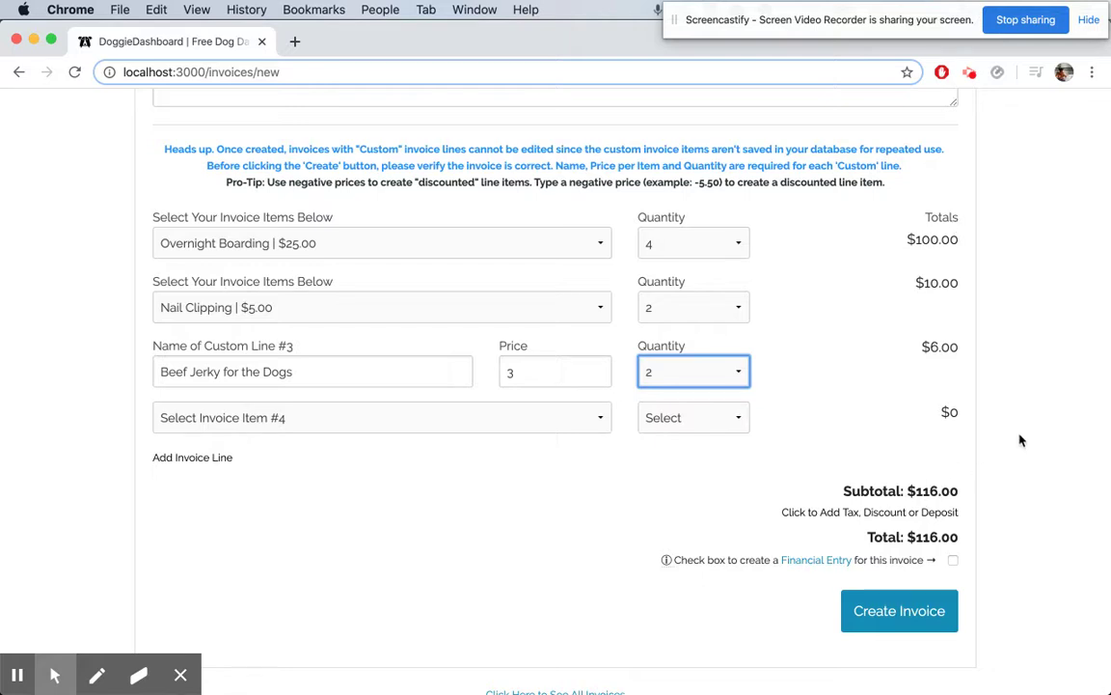
# - Set the fourth invoice line to Military Discount with a quantity of 1 and create the invoice
pyautogui.scroll(-1, 1021, 440)
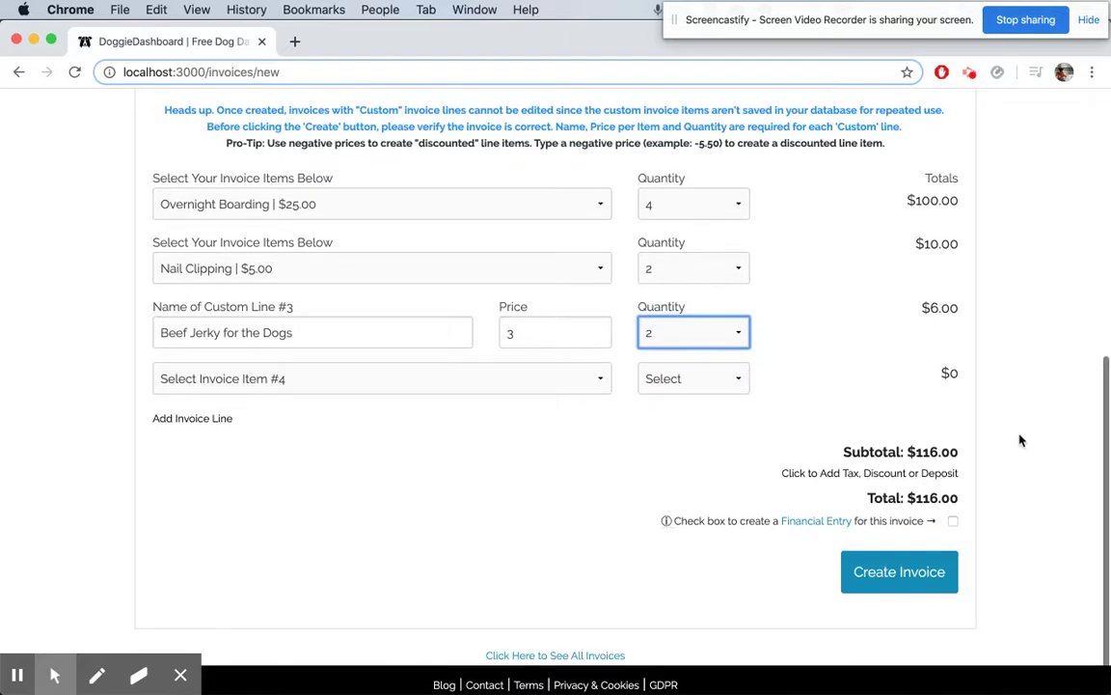
pyautogui.click(401, 390)
pyautogui.click(329, 415)
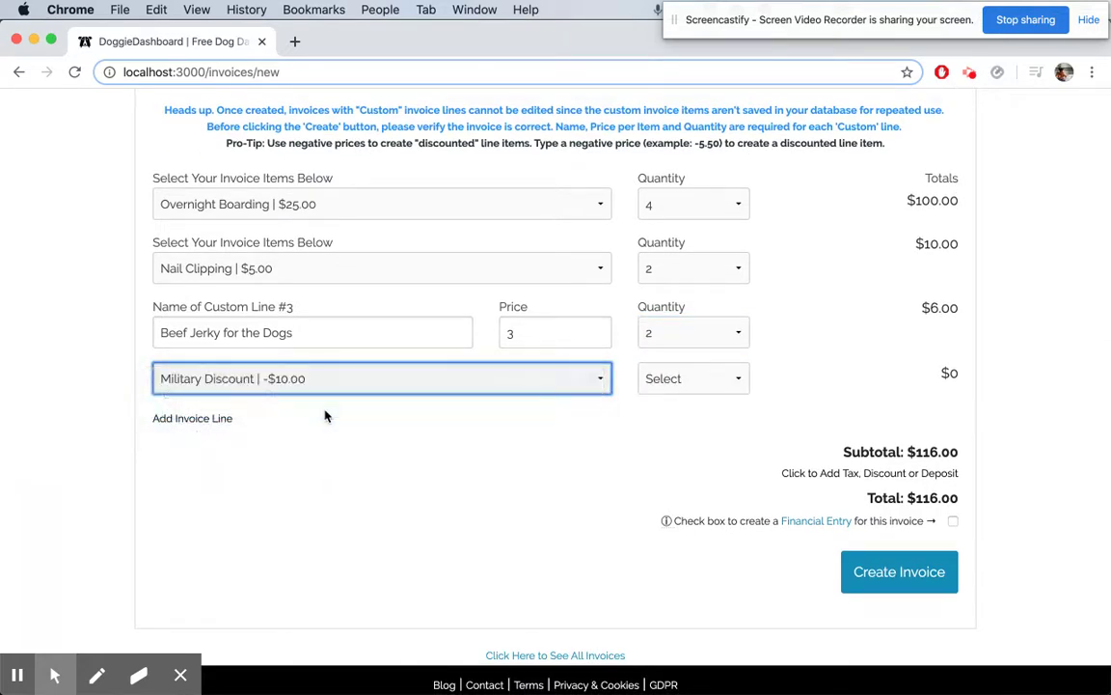
pyautogui.click(650, 377)
pyautogui.click(659, 393)
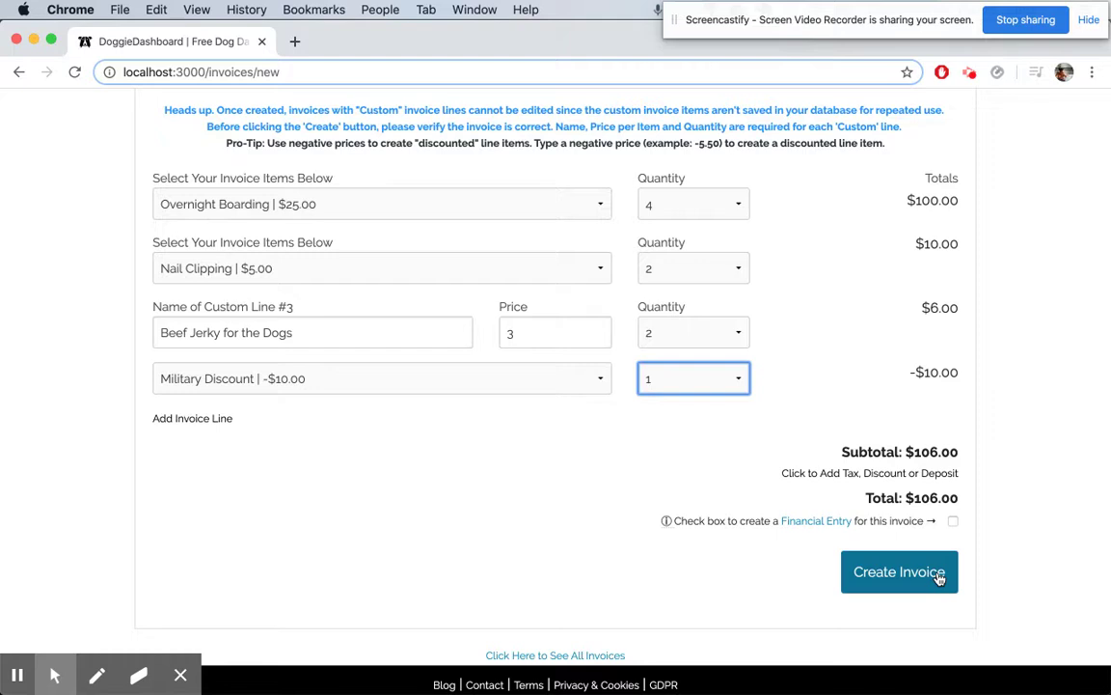
pyautogui.click(929, 577)
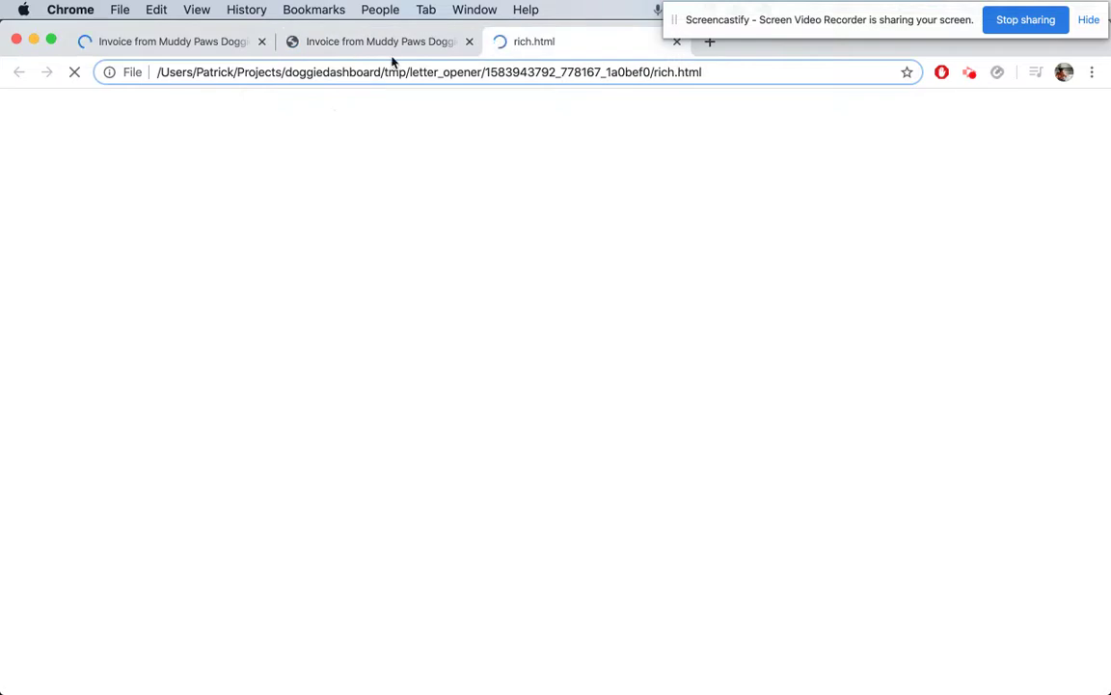
# - Review the client's invoice email and the business's delivery confirmation, close both, and look over the created invoice
pyautogui.click(391, 46)
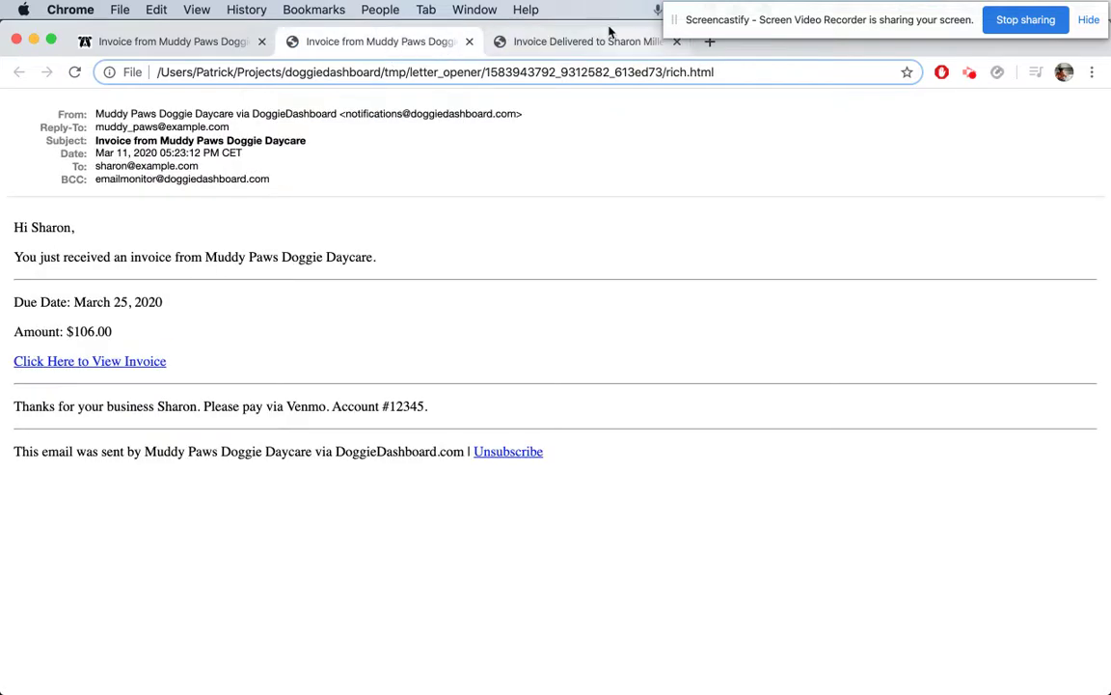
pyautogui.click(469, 41)
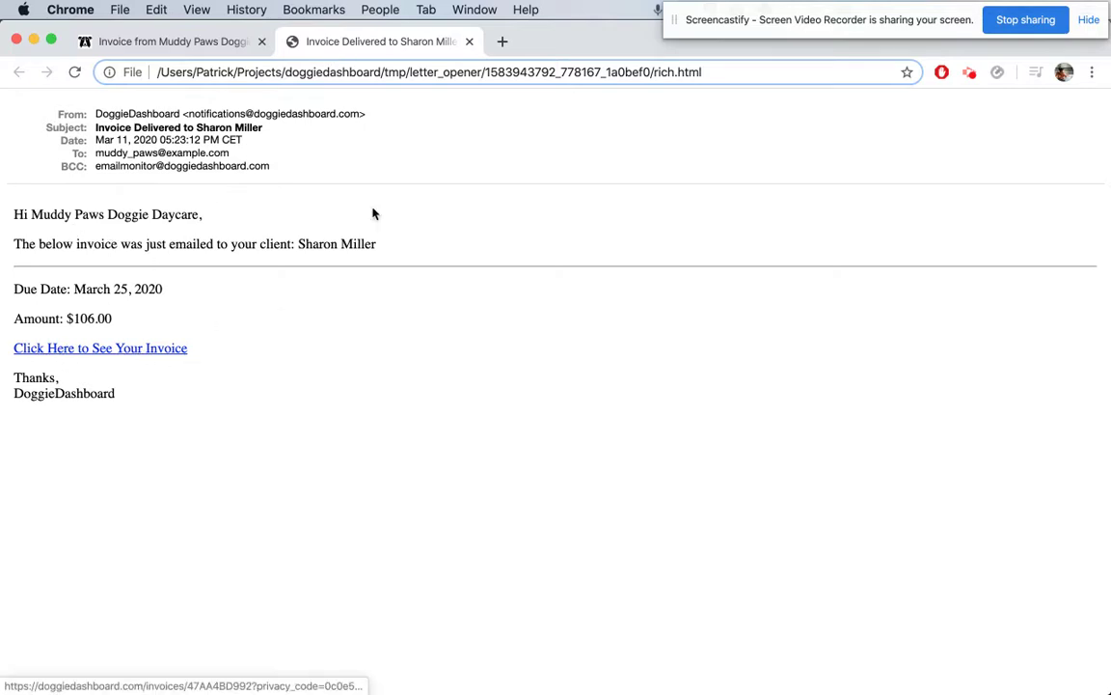
pyautogui.click(469, 42)
pyautogui.scroll(-3, 350, 310)
pyautogui.scroll(3, 349, 310)
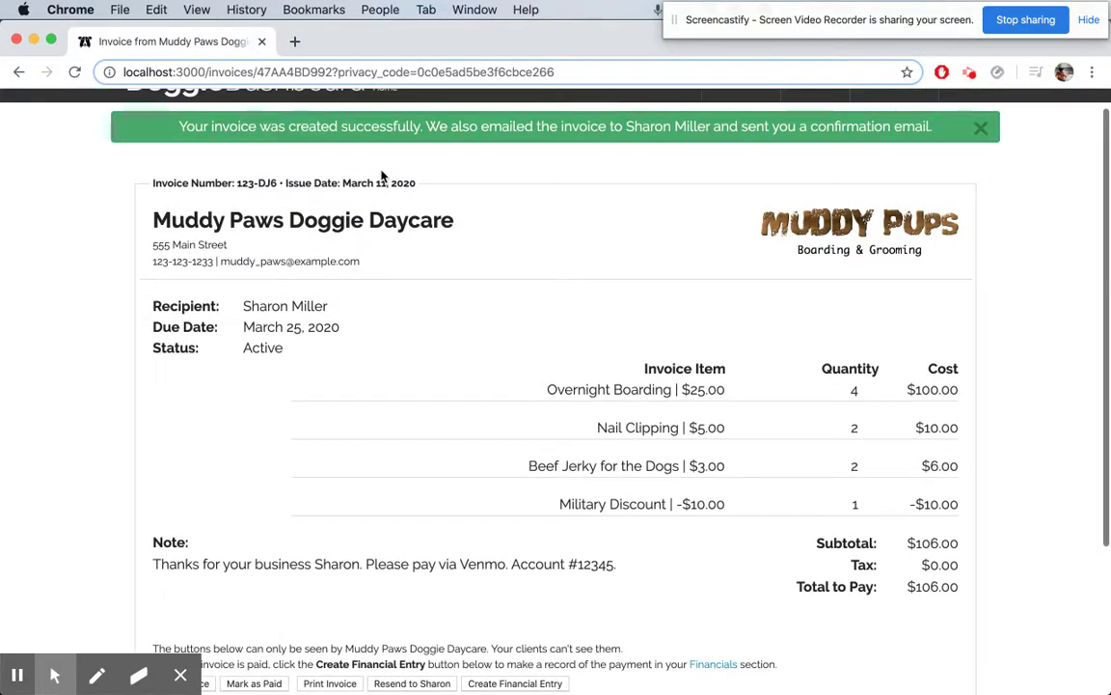
# - Resend the invoice to the client and view the new delivery confirmation and client email
pyautogui.scroll(-3, 382, 176)
pyautogui.click(410, 568)
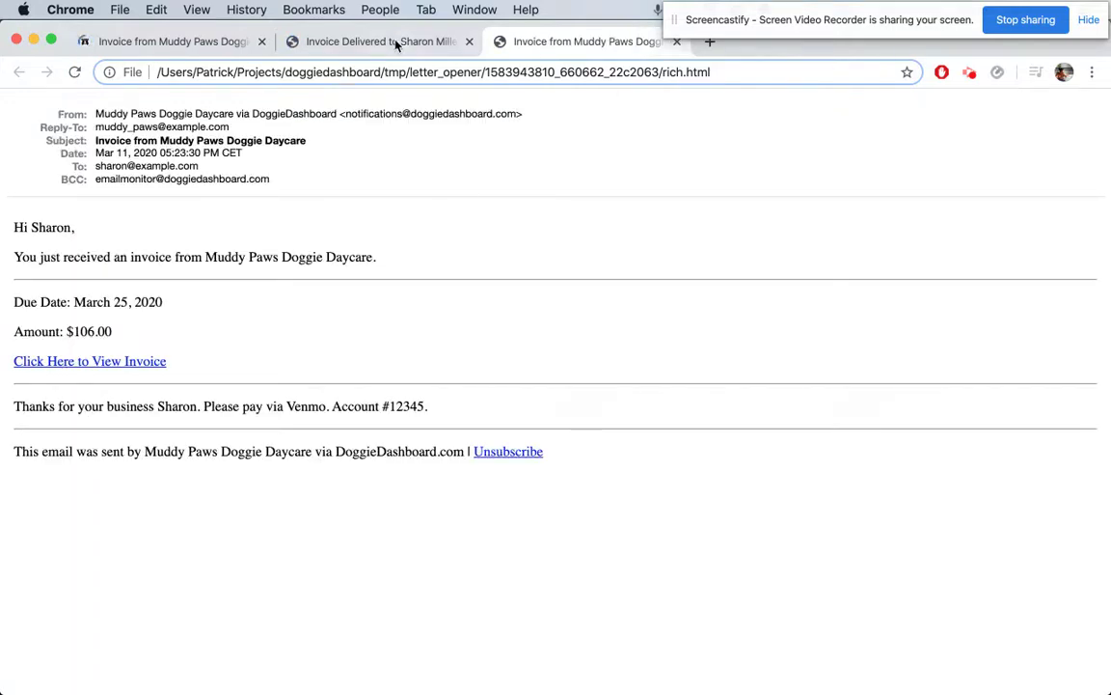
pyautogui.click(396, 46)
pyautogui.click(518, 40)
# - Examine the resent email's message, due date and payment note, and close both emails
pyautogui.tripleClick(48, 257)
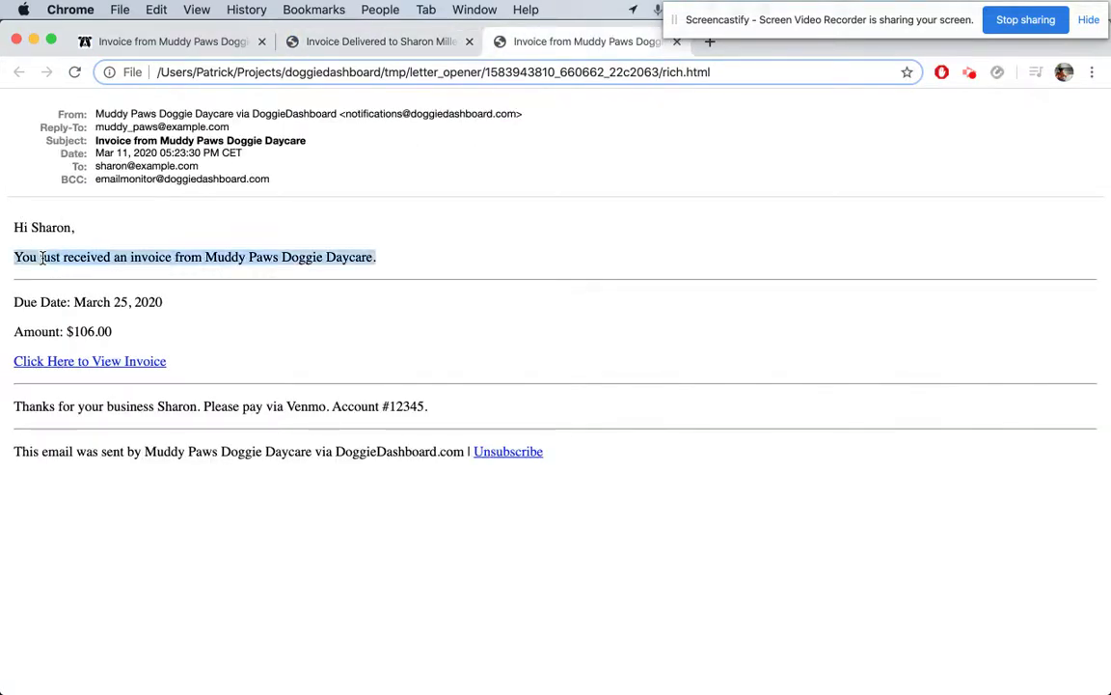
pyautogui.tripleClick(83, 303)
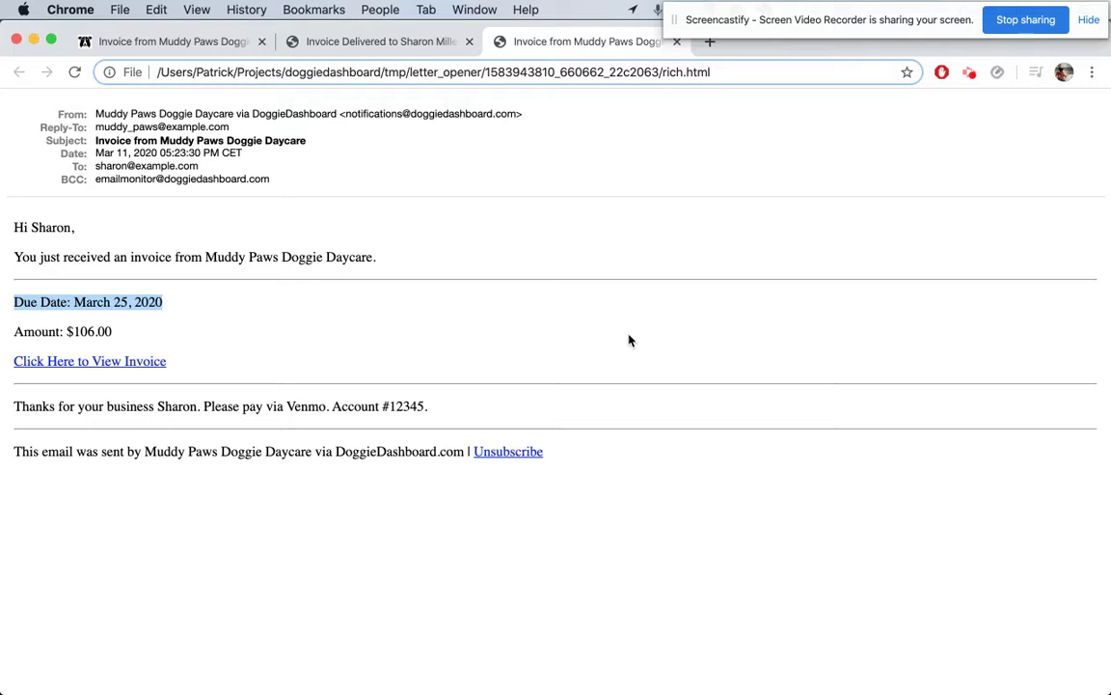
pyautogui.tripleClick(167, 410)
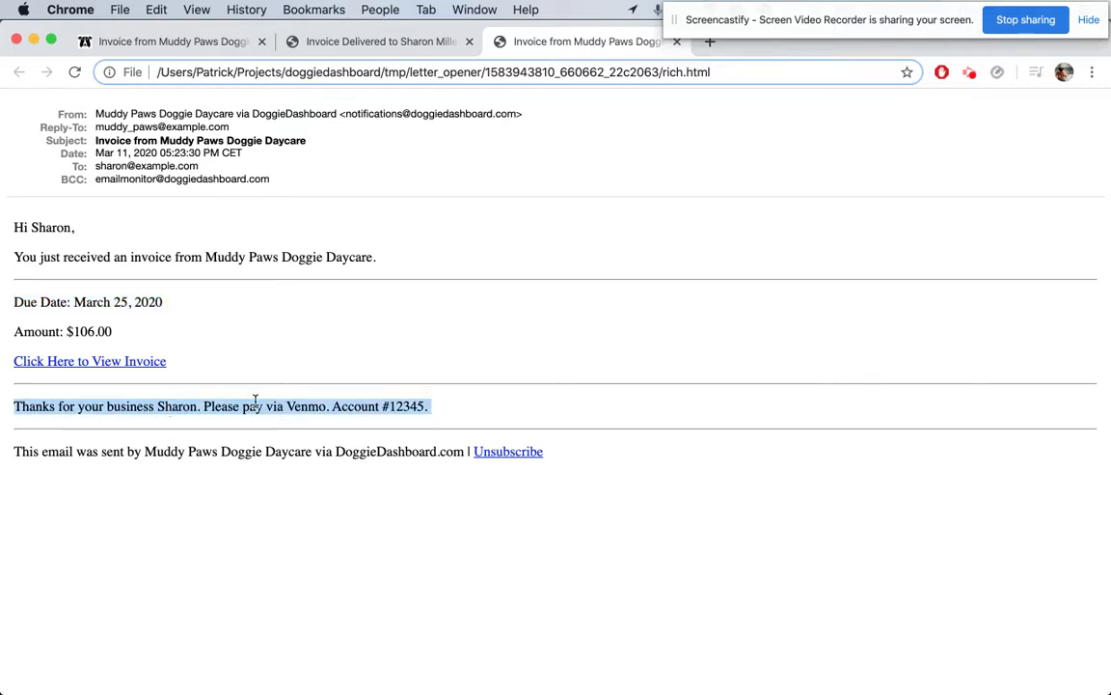
pyautogui.click(676, 42)
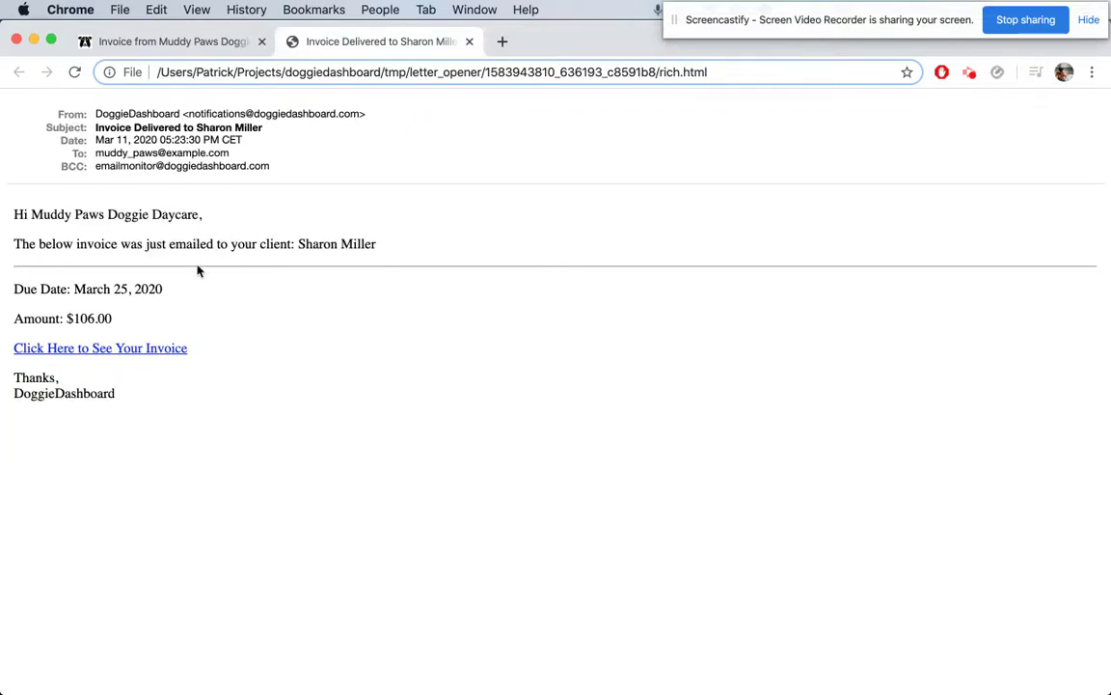
pyautogui.click(471, 43)
# - Examine the invoice's number, issue date, due date, line items, note to the owner and totals
pyautogui.click(67, 385)
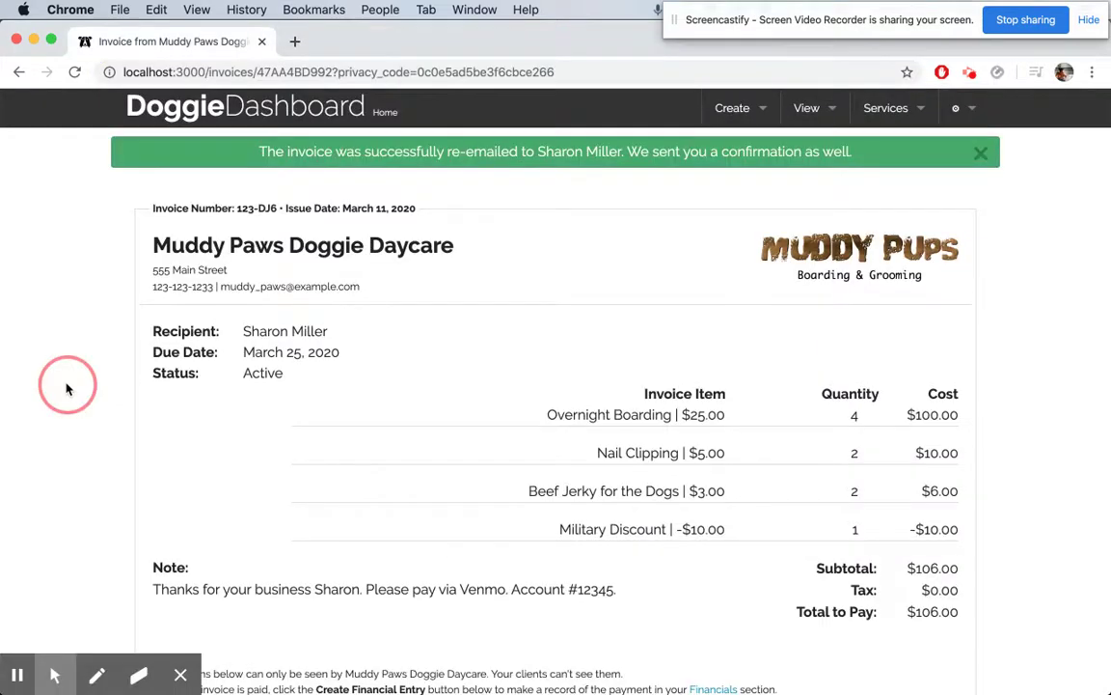
pyautogui.scroll(-2, 67, 389)
pyautogui.scroll(-1, 67, 389)
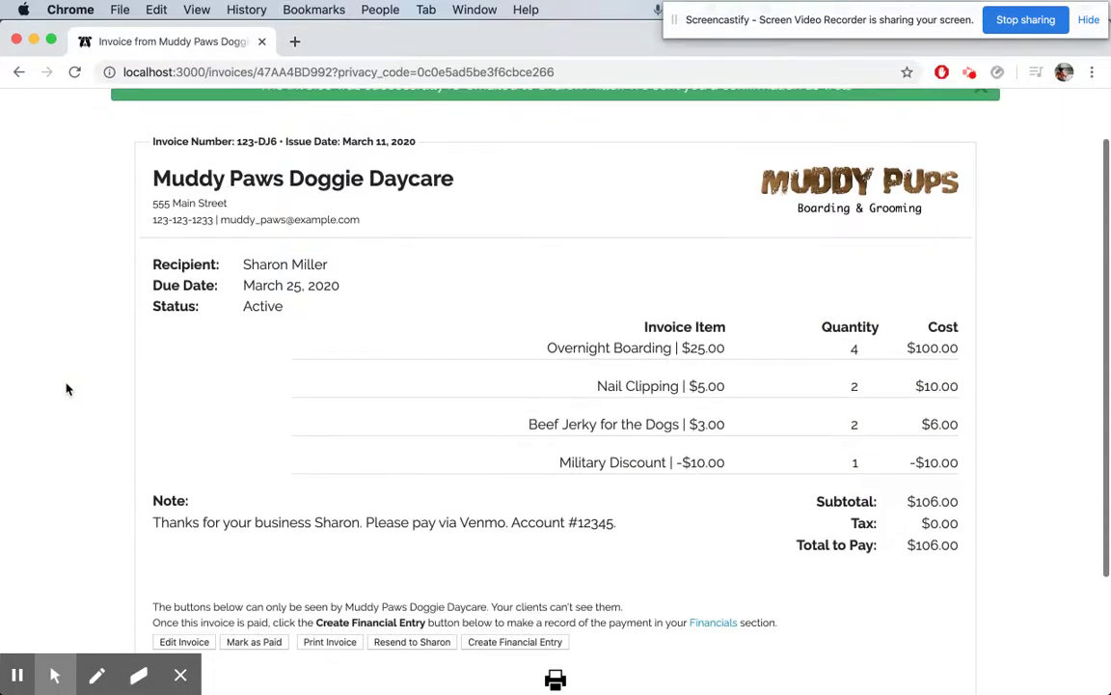
pyautogui.tripleClick(190, 139)
pyautogui.click(340, 139)
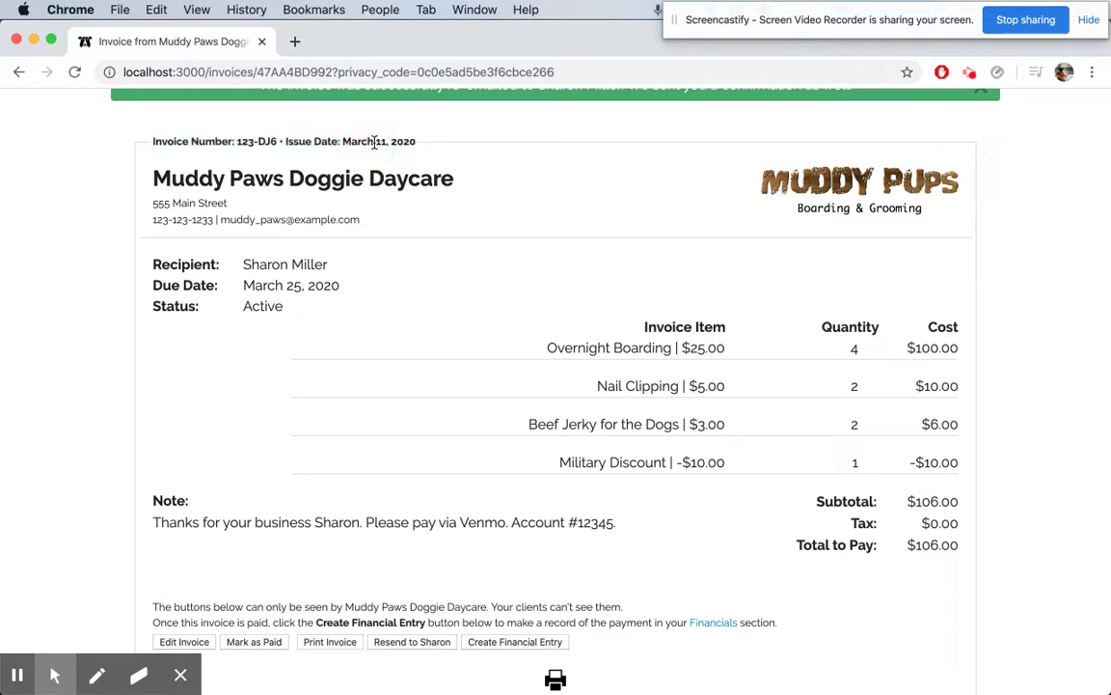
pyautogui.doubleClick(287, 285)
pyautogui.click(81, 267)
pyautogui.scroll(-1, 79, 267)
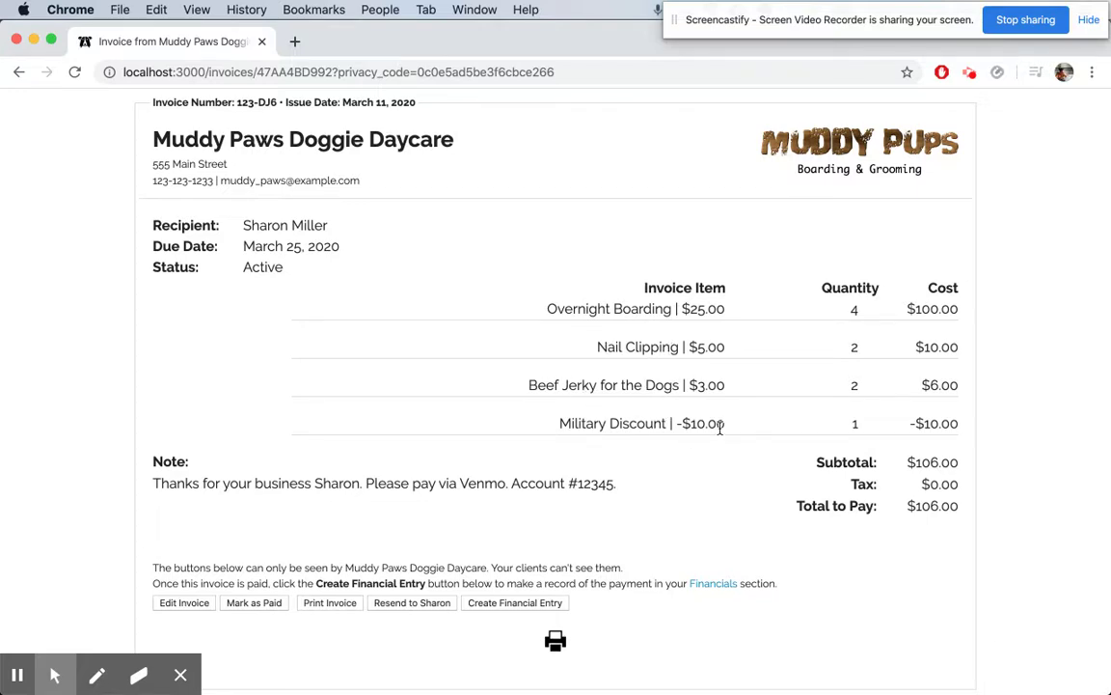
pyautogui.scroll(-1, 934, 464)
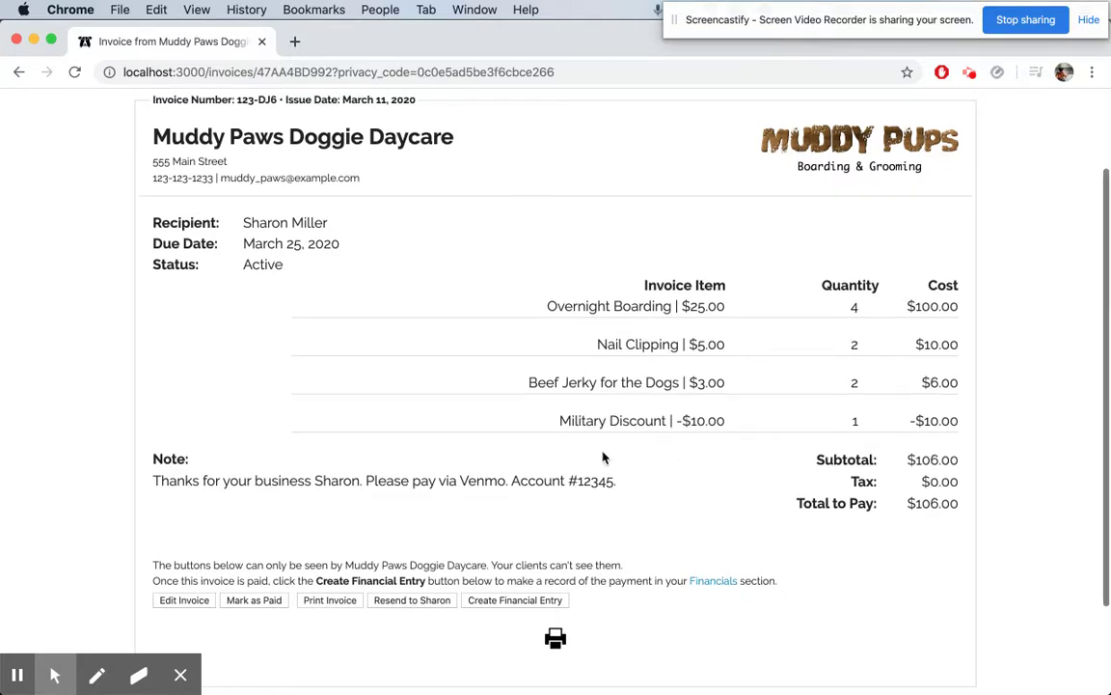
pyautogui.tripleClick(539, 485)
pyautogui.click(1015, 495)
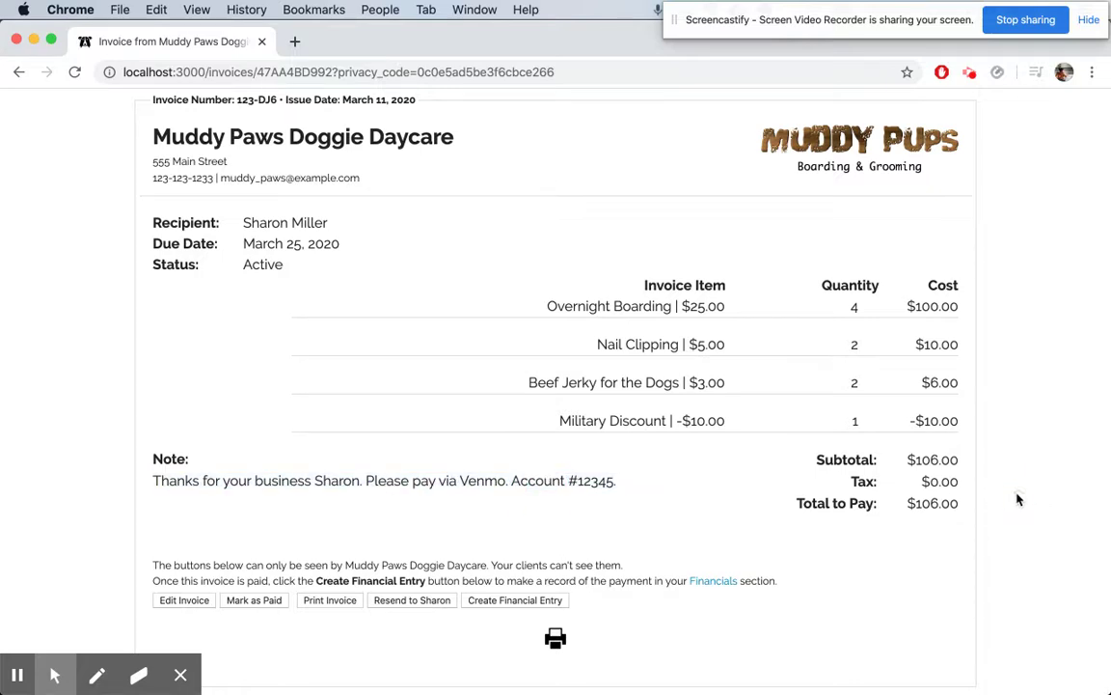
# - Mark the invoice as paid and dismiss the notification
pyautogui.scroll(-2, 556, 534)
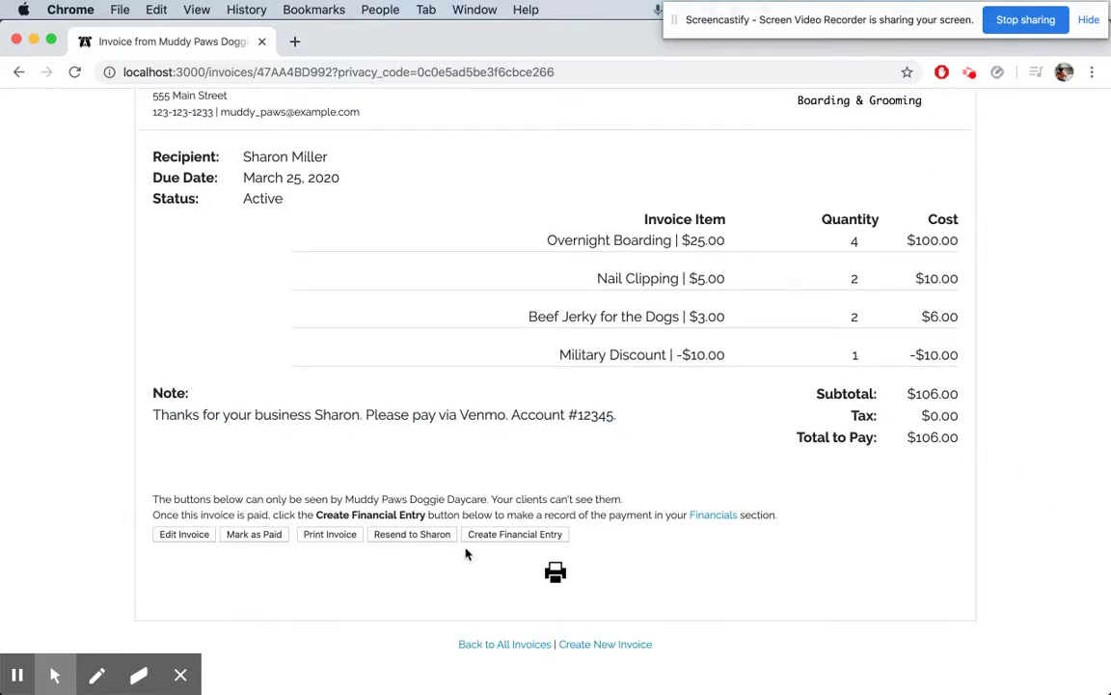
pyautogui.scroll(2, 333, 550)
pyautogui.click(261, 607)
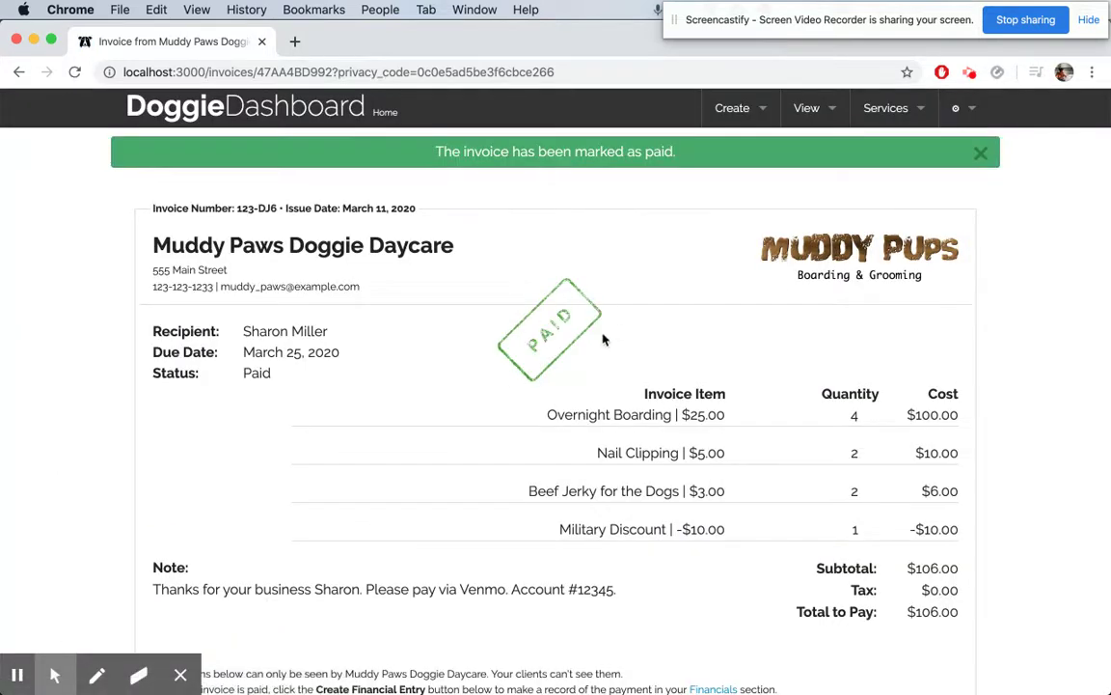
pyautogui.click(980, 152)
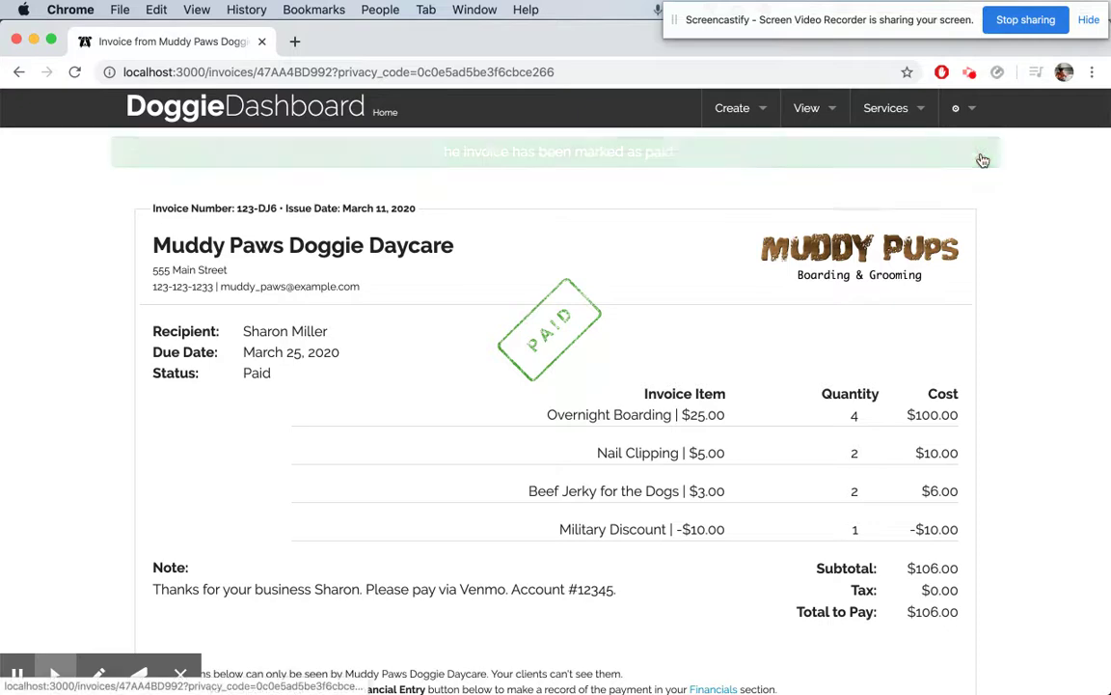
# - Go back to the list of all invoices and check the invoice's payment status
pyautogui.scroll(-2, 654, 563)
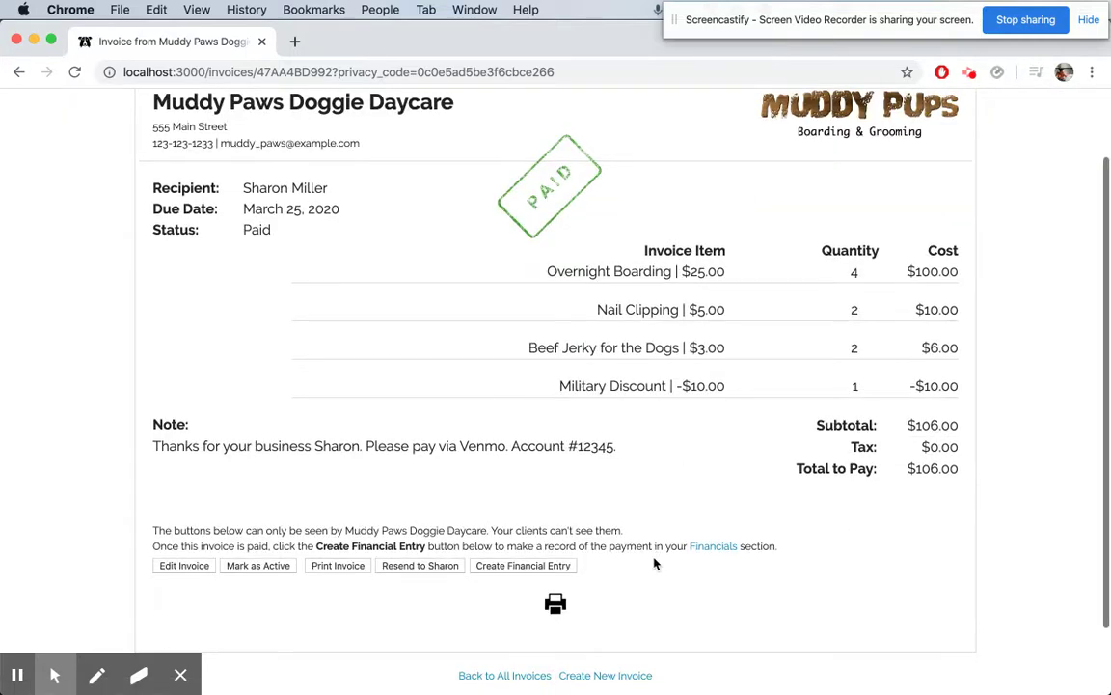
pyautogui.click(516, 675)
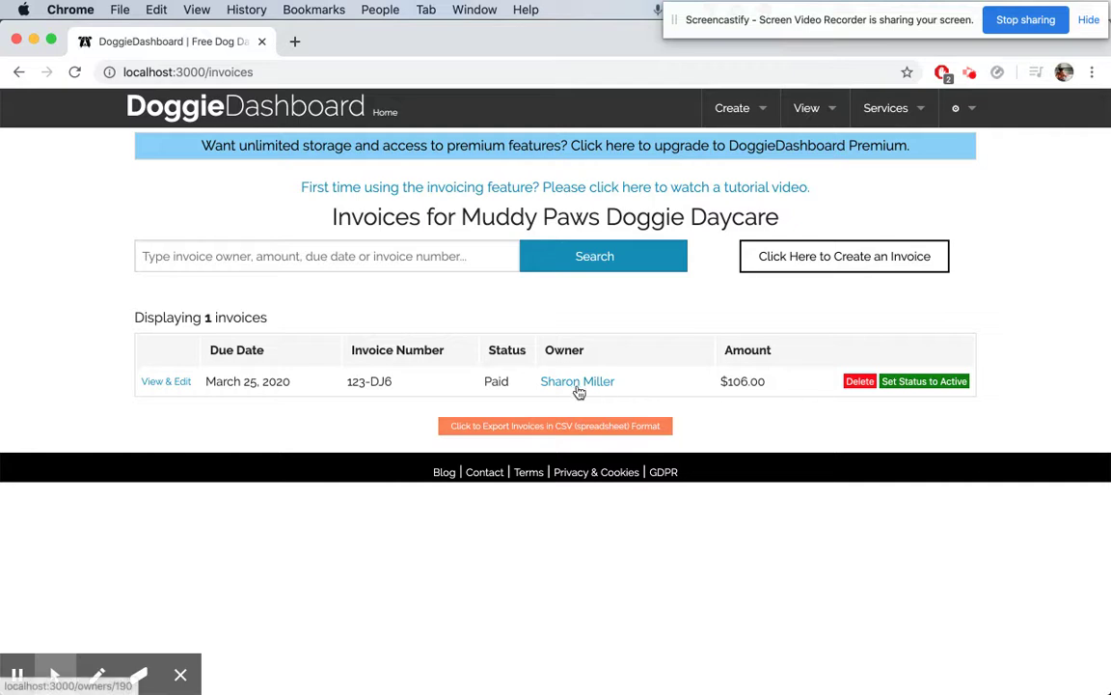
pyautogui.click(499, 383)
pyautogui.doubleClick(499, 383)
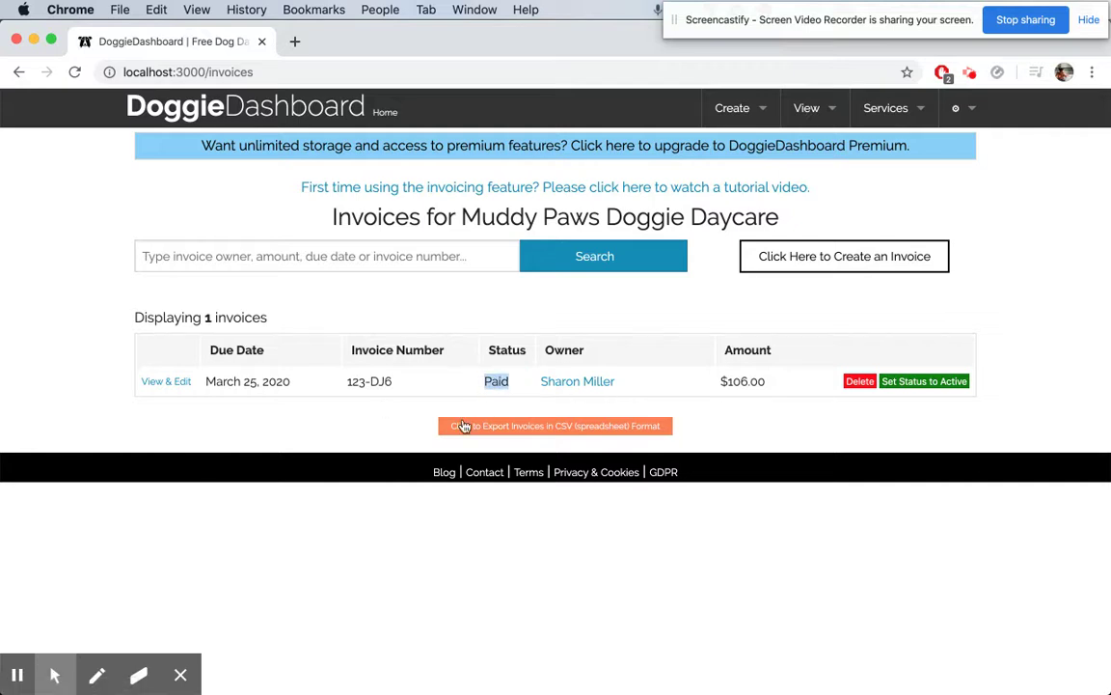
# - Reopen the paid invoice from the list, mark it as active and dismiss the notification
pyautogui.click(182, 383)
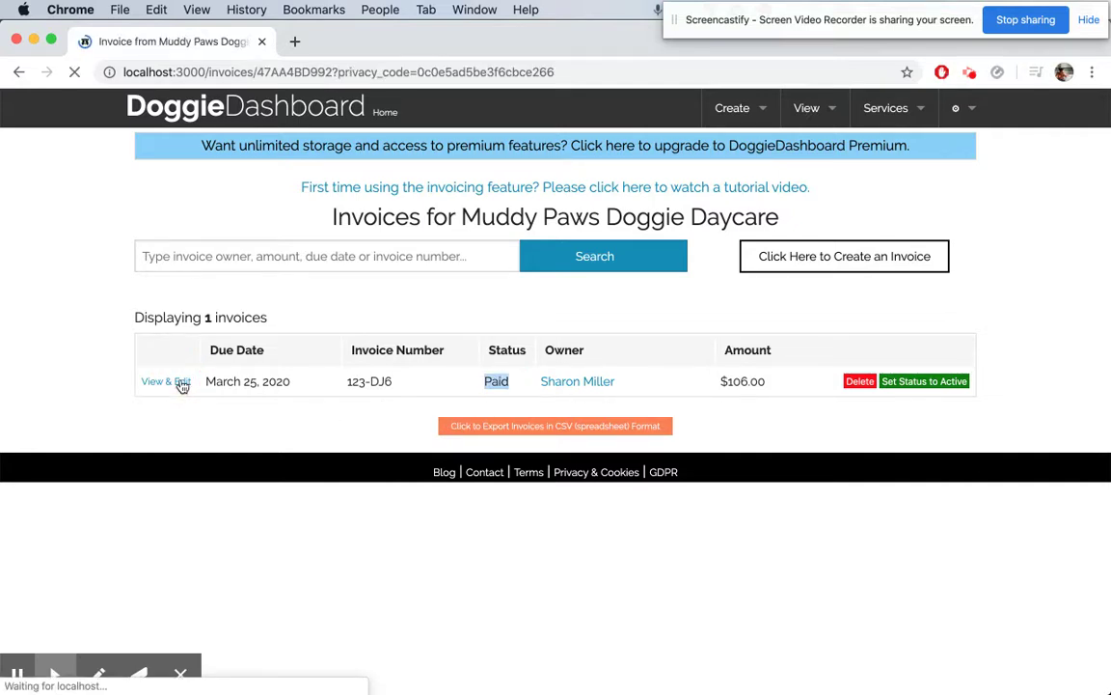
pyautogui.click(264, 655)
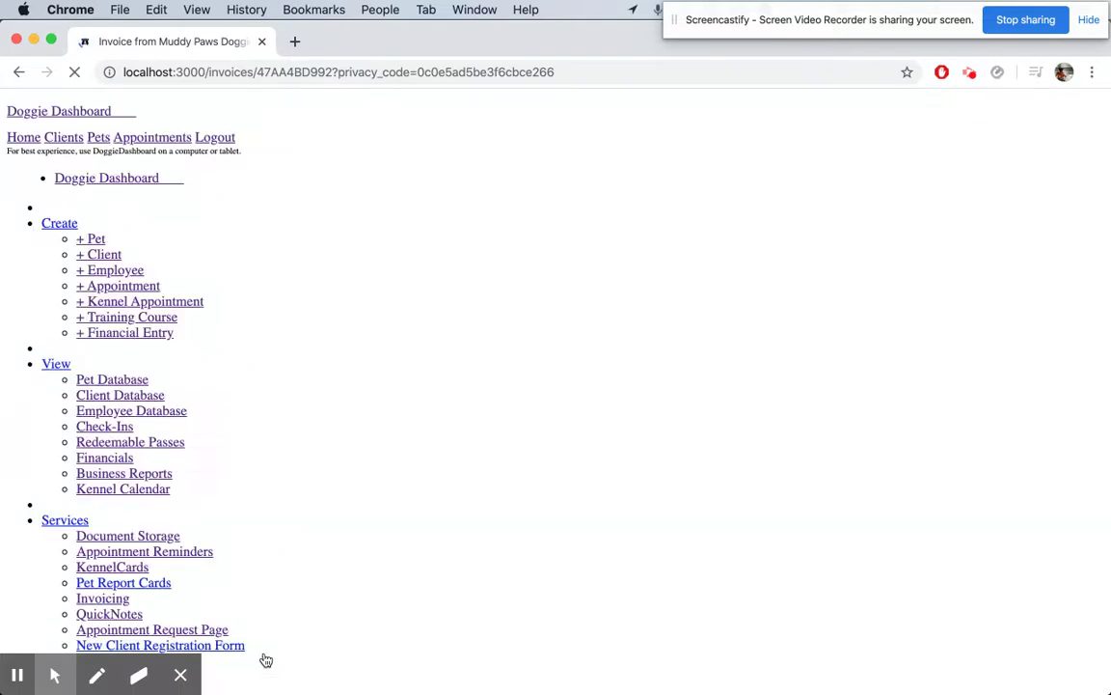
pyautogui.scroll(-2, 714, 308)
pyautogui.scroll(2, 955, 193)
pyautogui.click(984, 154)
# - Mark the reactivated invoice as paid again
pyautogui.scroll(-4, 987, 244)
pyautogui.scroll(3, 987, 245)
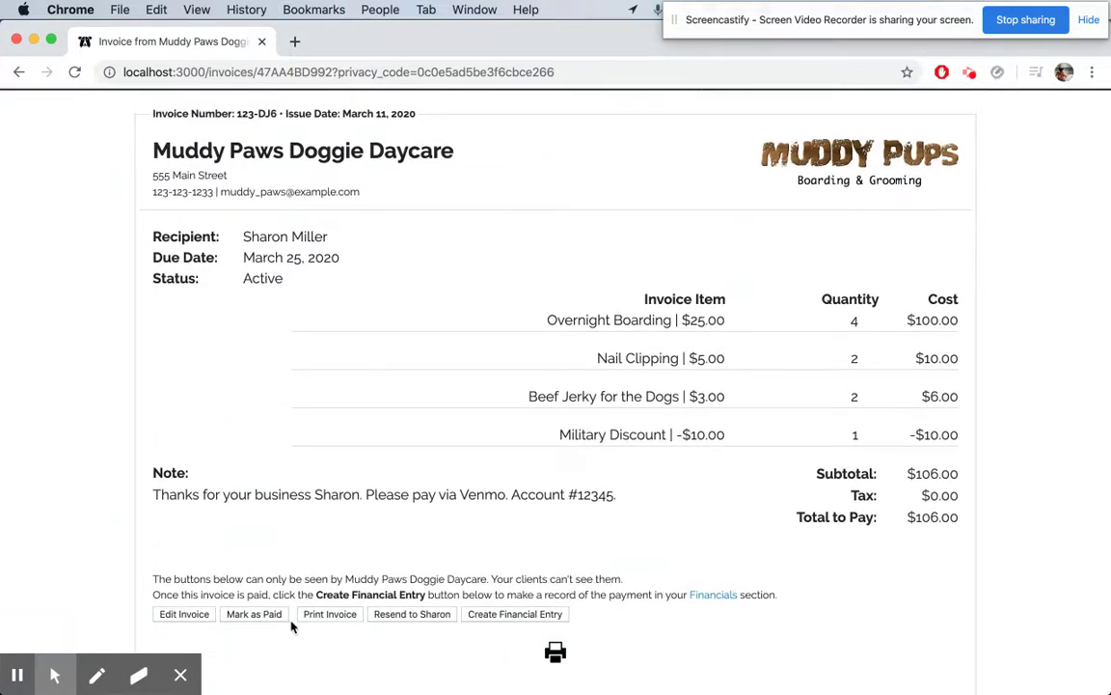
pyautogui.click(269, 616)
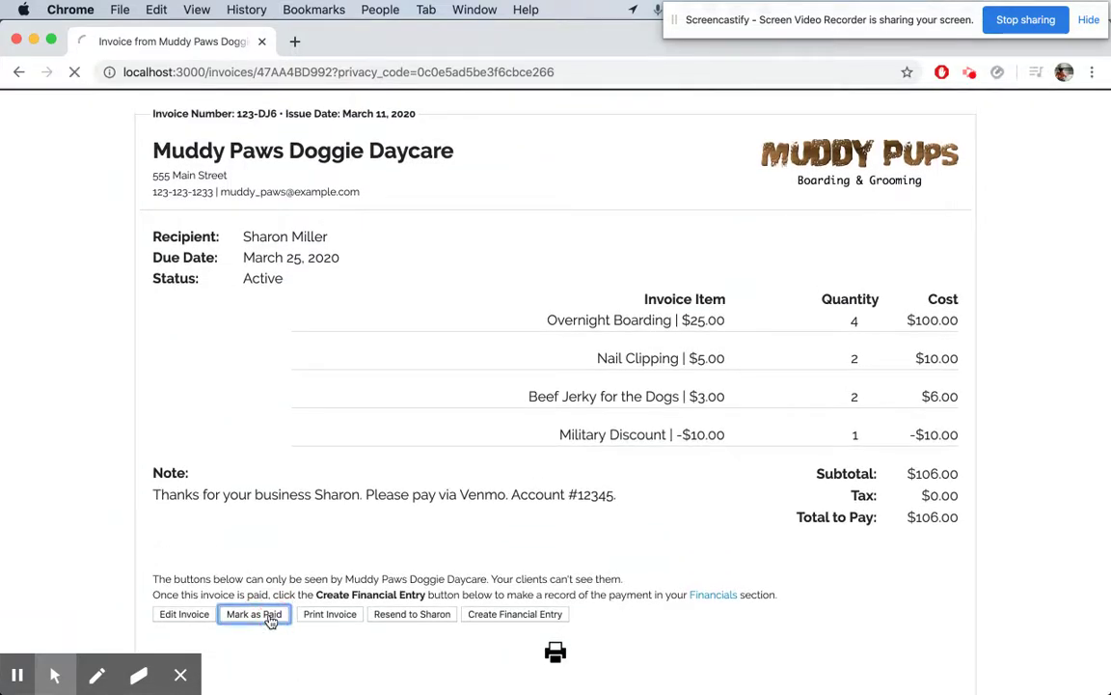
# - Review the paid invoice, open the Financials section and check its list of financial records
pyautogui.scroll(-3, 271, 621)
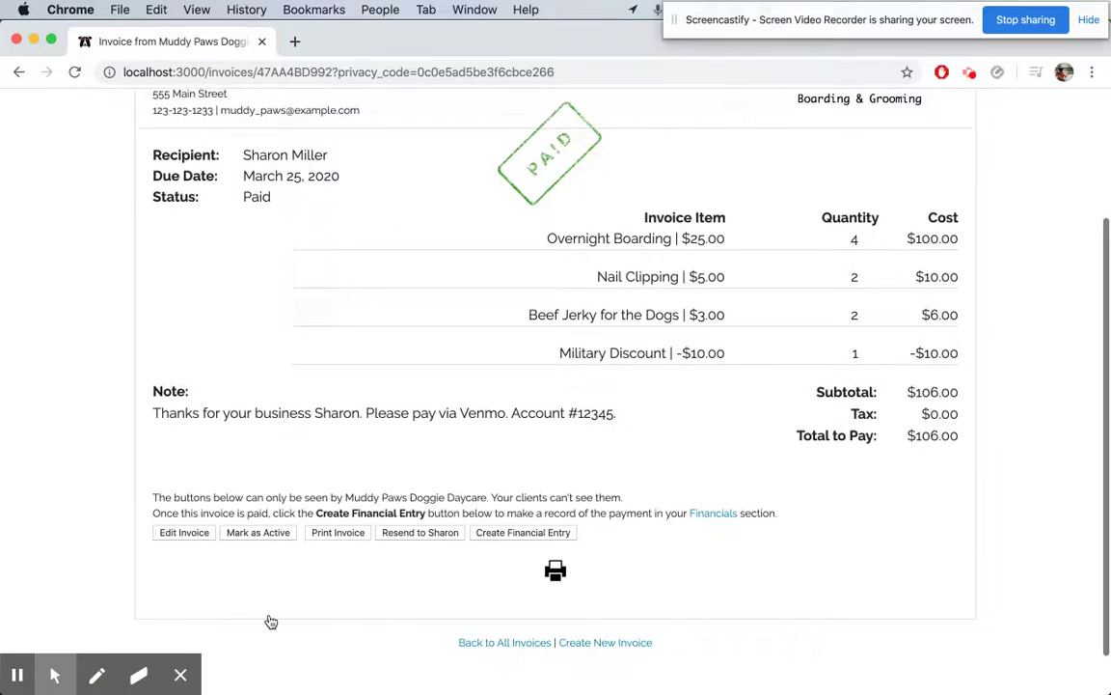
pyautogui.scroll(2, 271, 621)
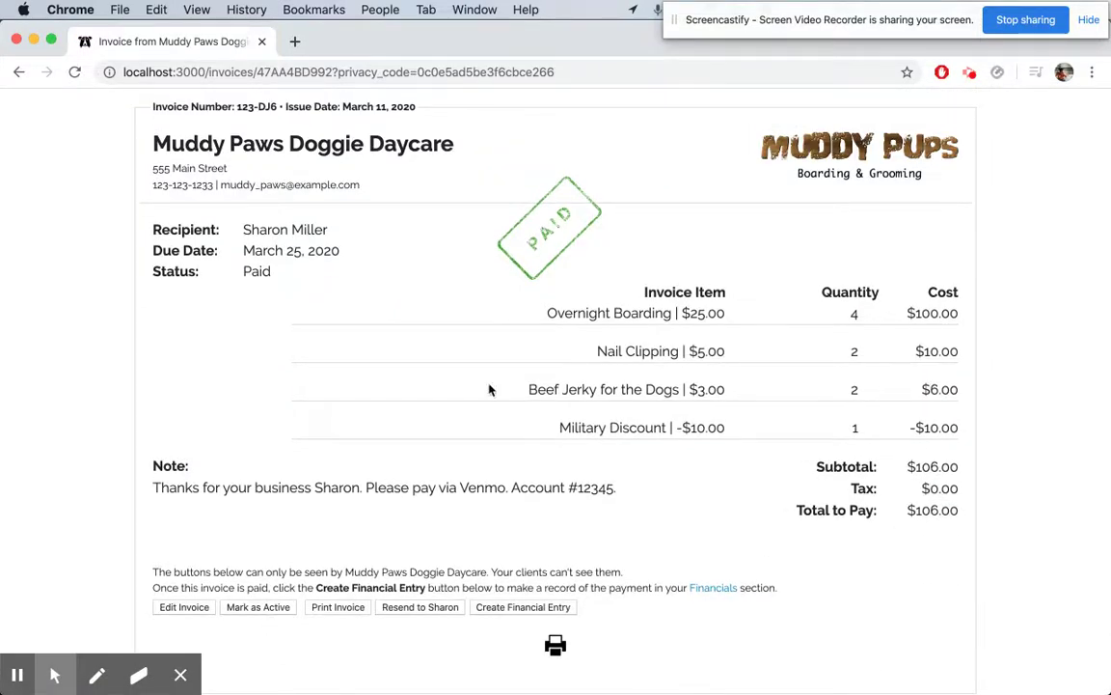
pyautogui.scroll(3, 446, 353)
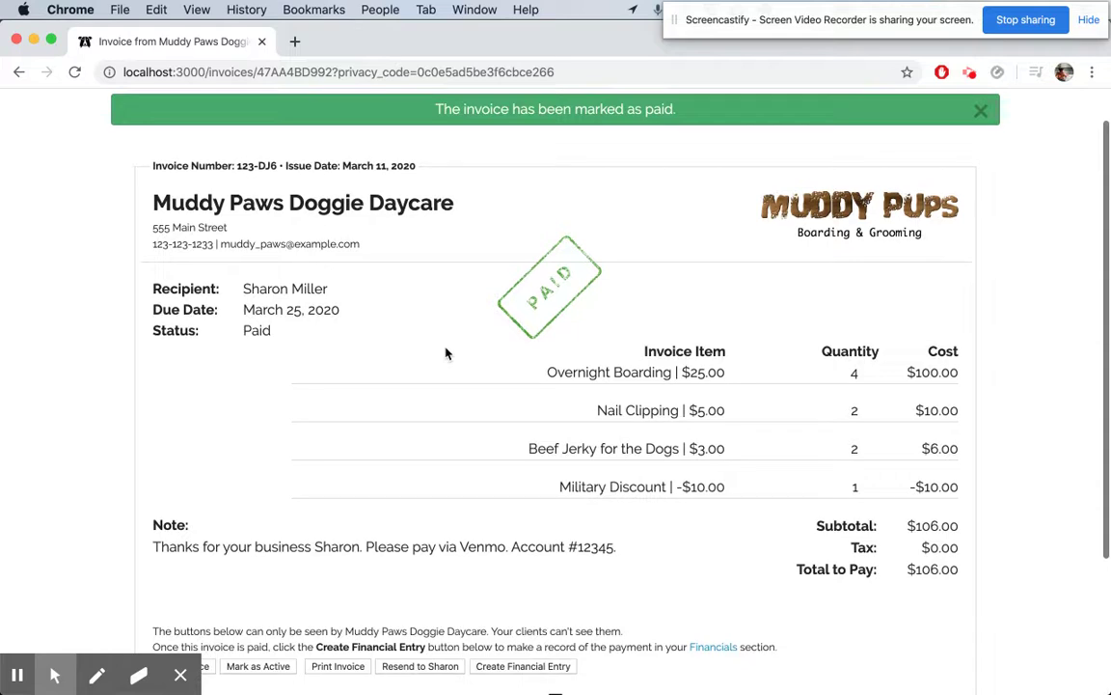
pyautogui.click(883, 110)
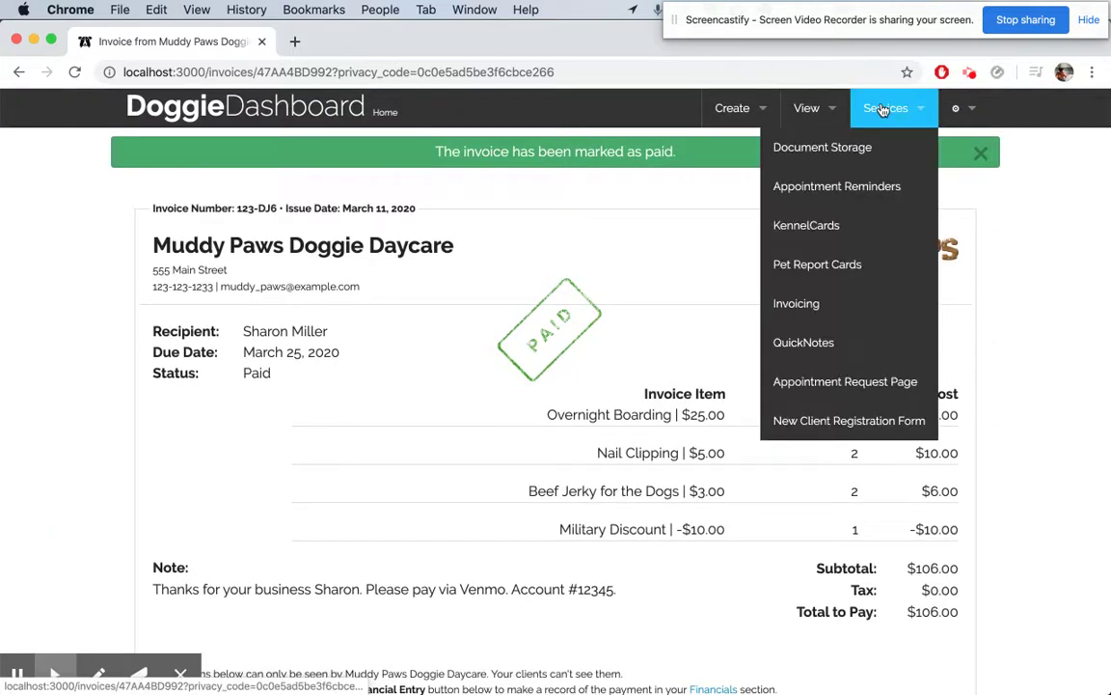
pyautogui.click(809, 110)
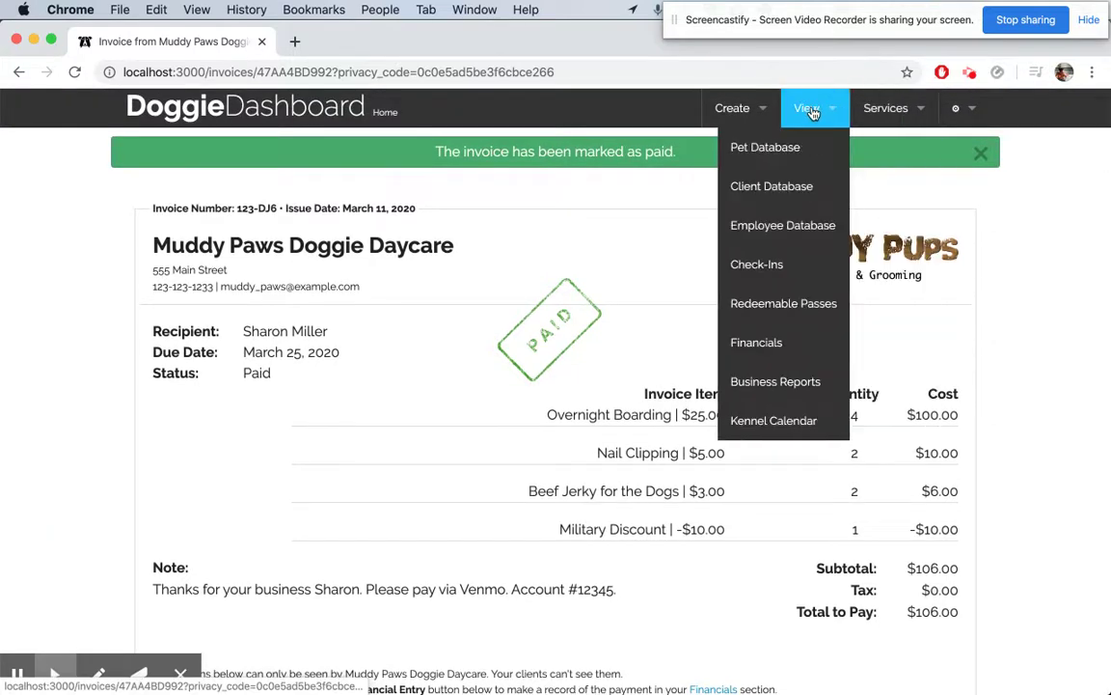
pyautogui.click(777, 342)
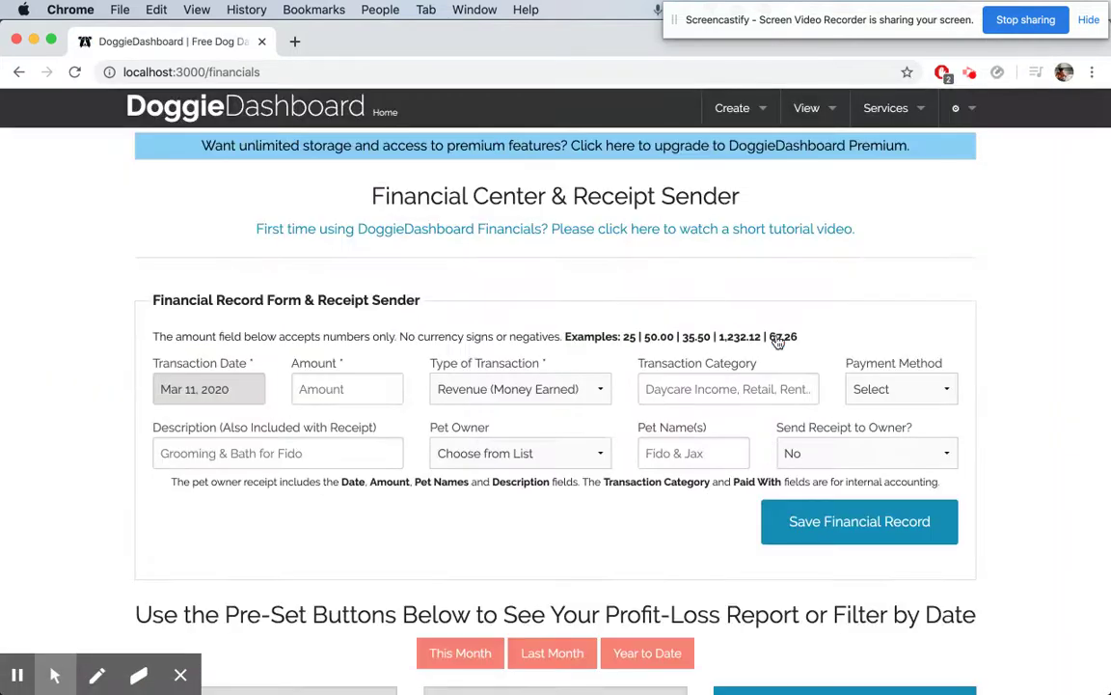
pyautogui.scroll(-7, 778, 342)
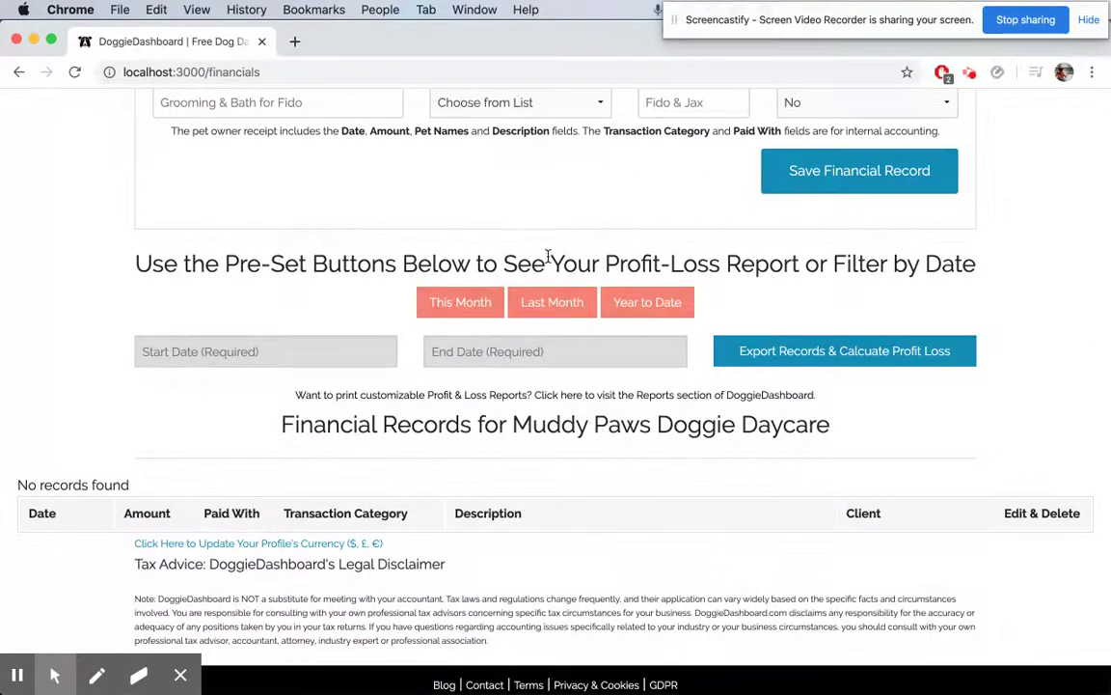
pyautogui.scroll(5, 488, 390)
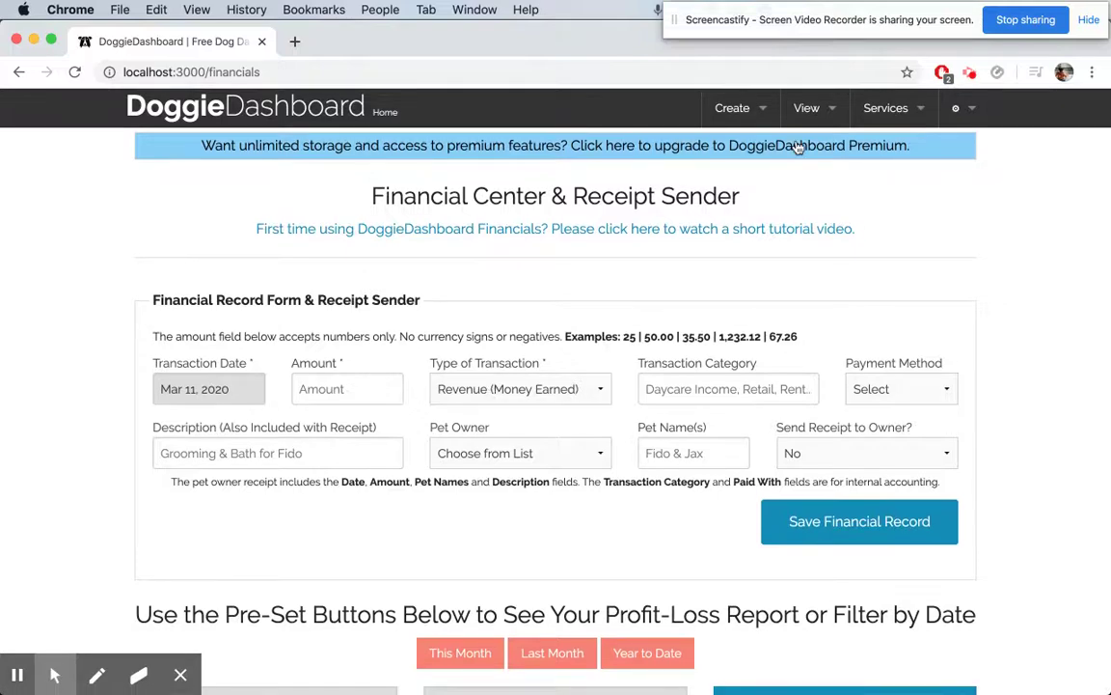
# - Return to the invoice list and open the paid invoice down to its management options
pyautogui.click(816, 114)
pyautogui.click(885, 108)
pyautogui.click(834, 302)
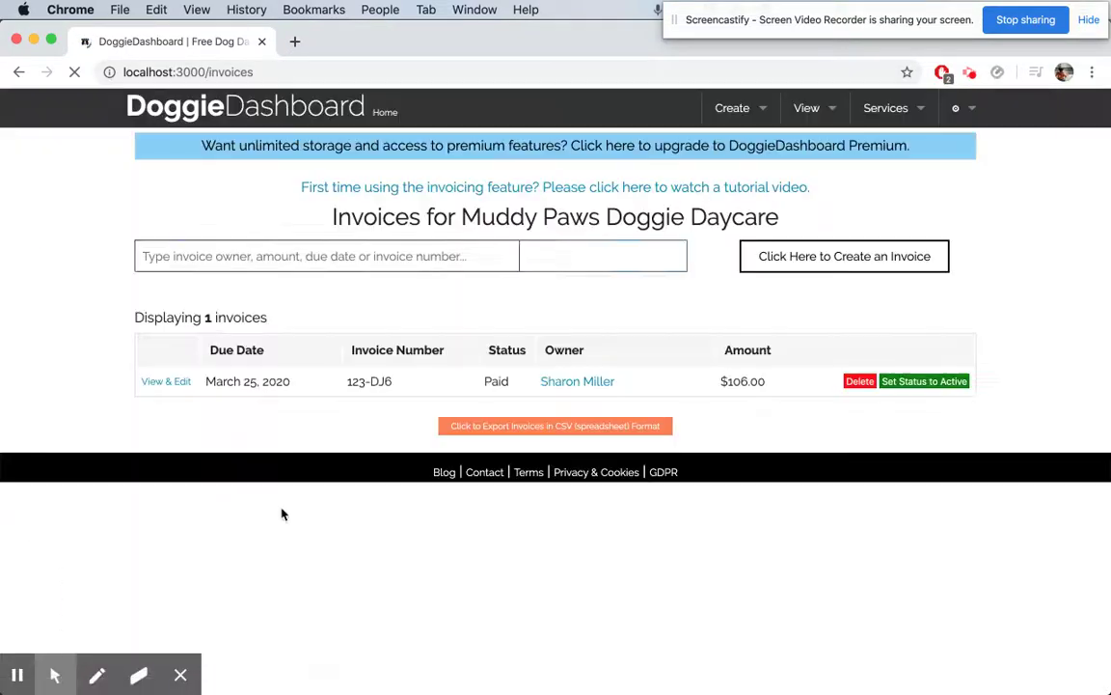
pyautogui.click(178, 383)
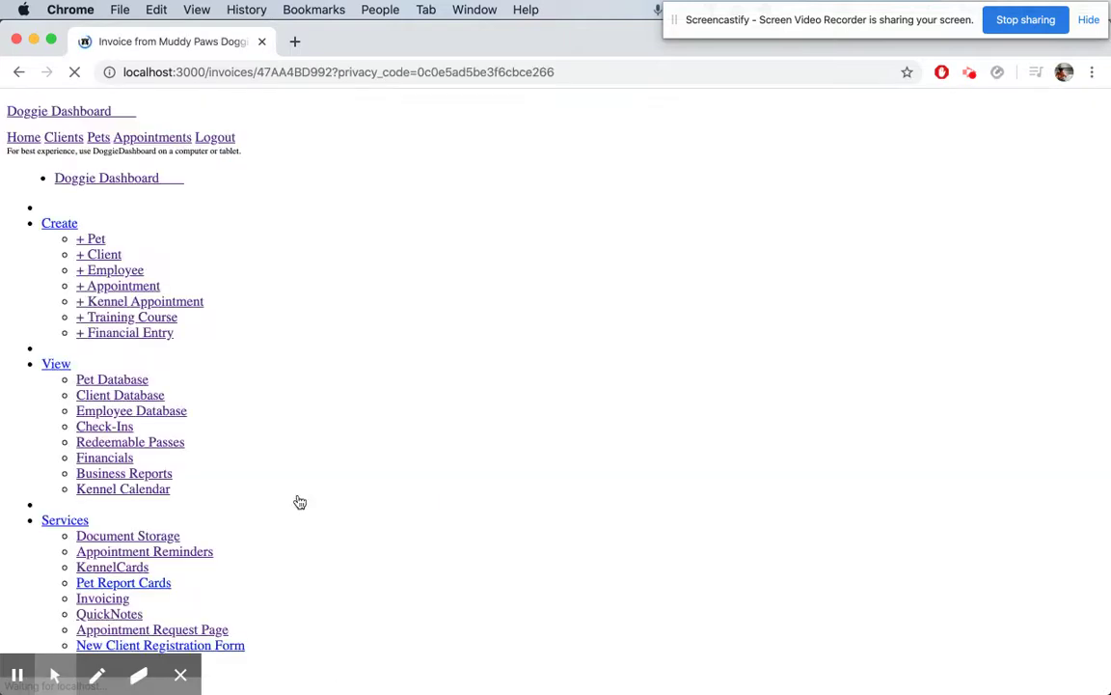
pyautogui.scroll(-3, 554, 299)
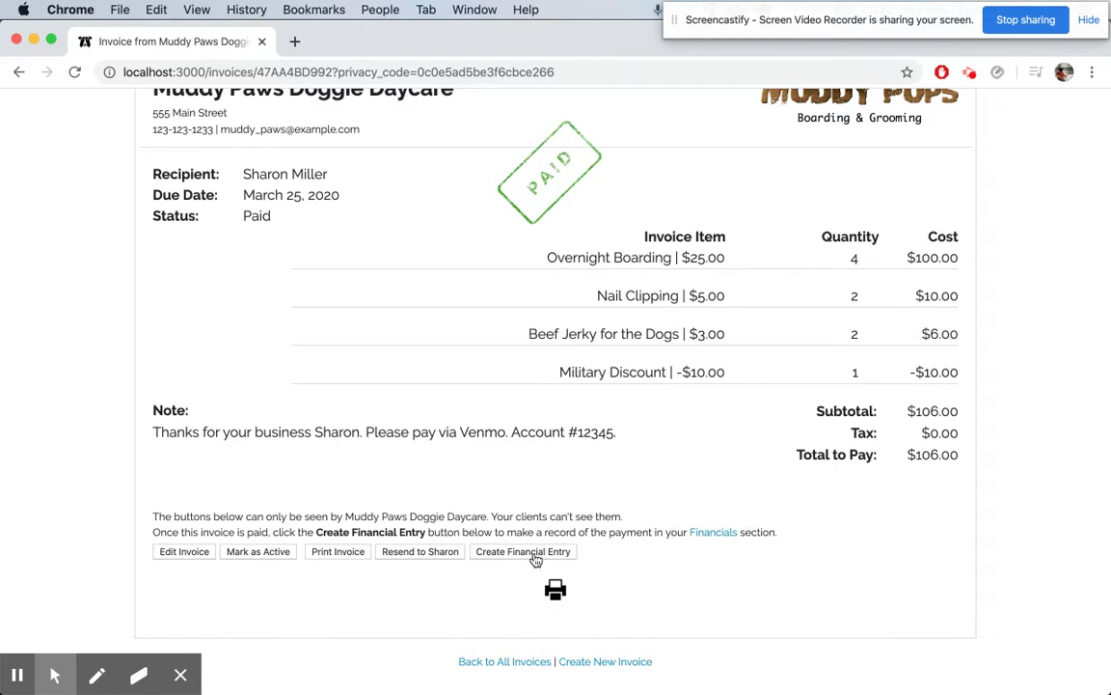
# - Check the invoice's total to pay and create a financial entry from the invoice
pyautogui.tripleClick(915, 460)
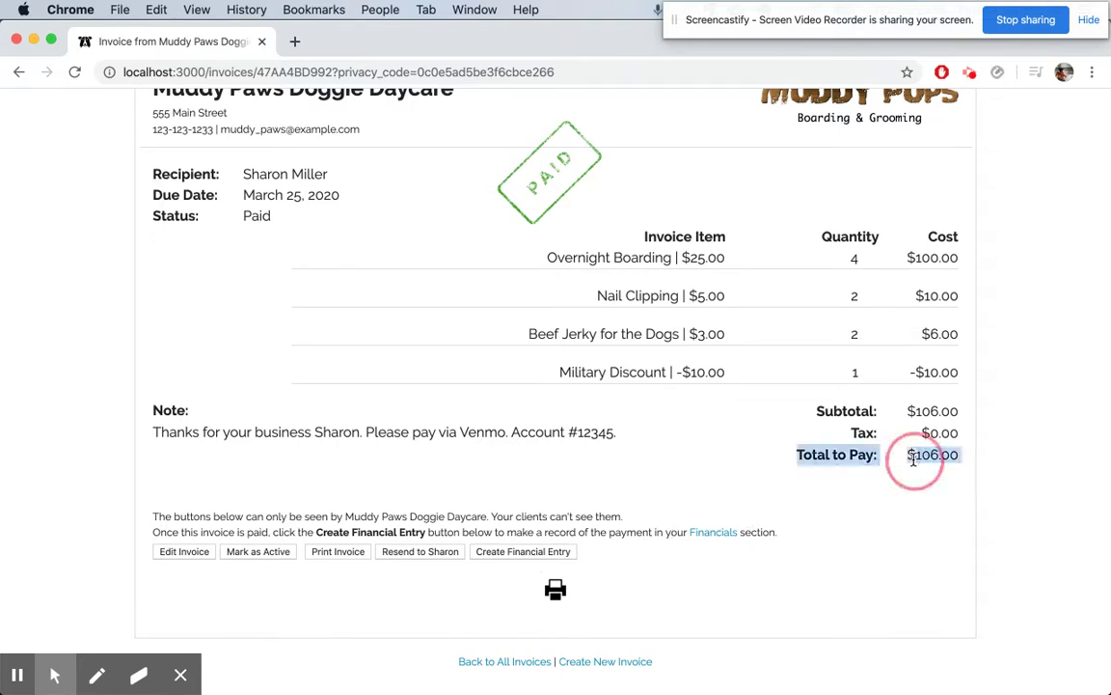
pyautogui.click(966, 486)
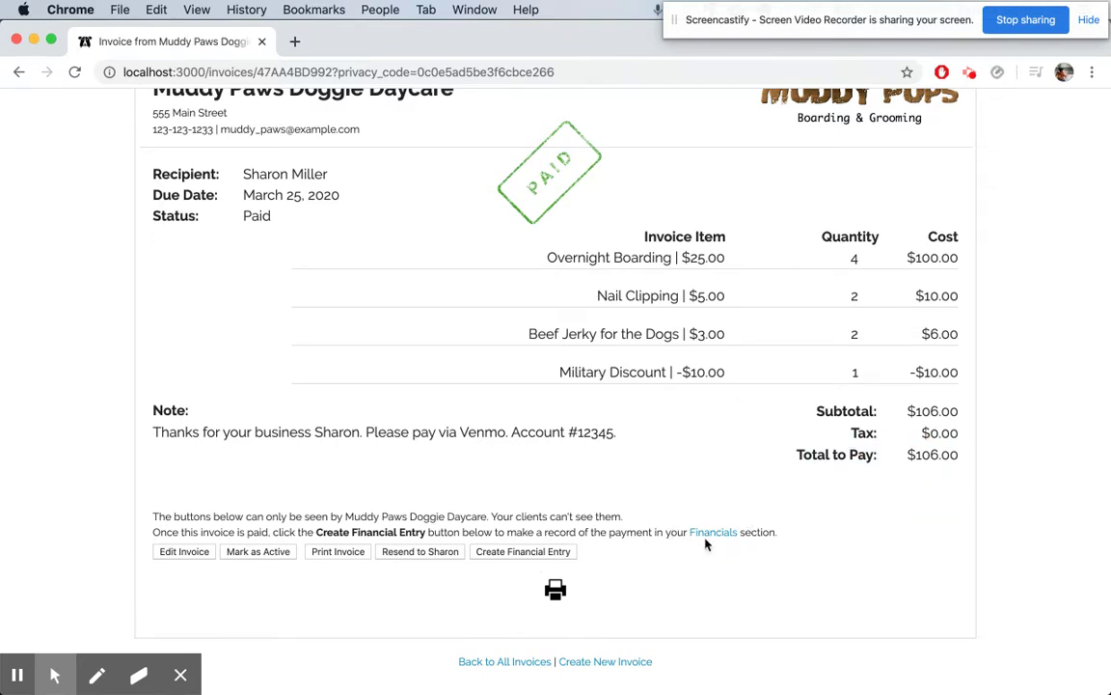
pyautogui.click(524, 552)
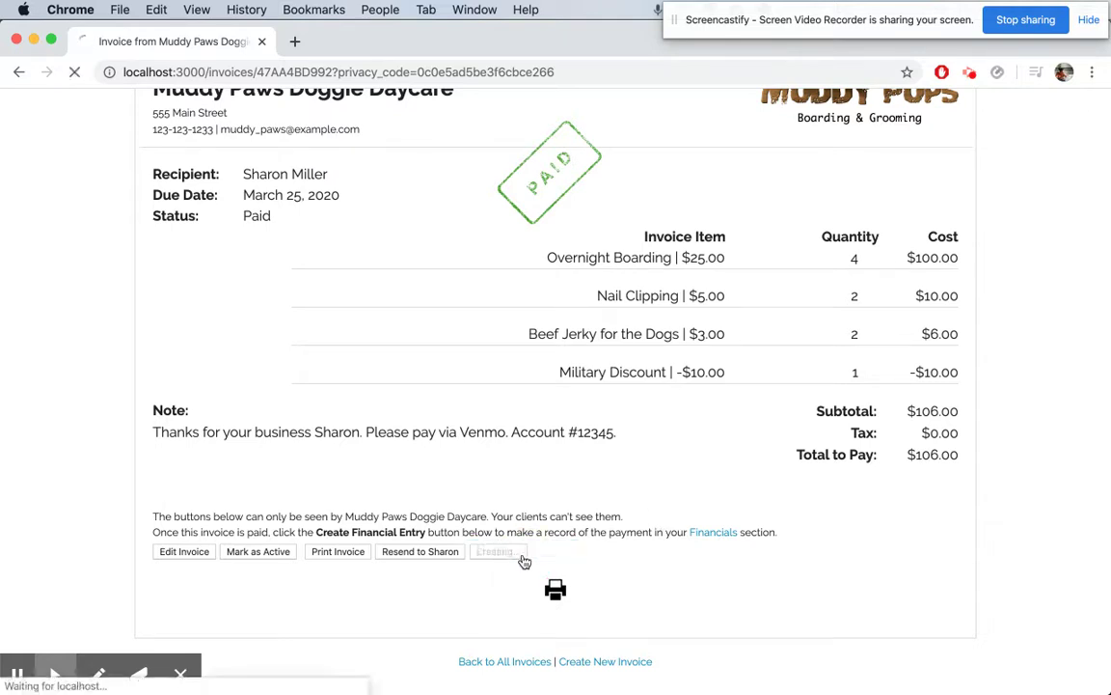
pyautogui.tripleClick(537, 150)
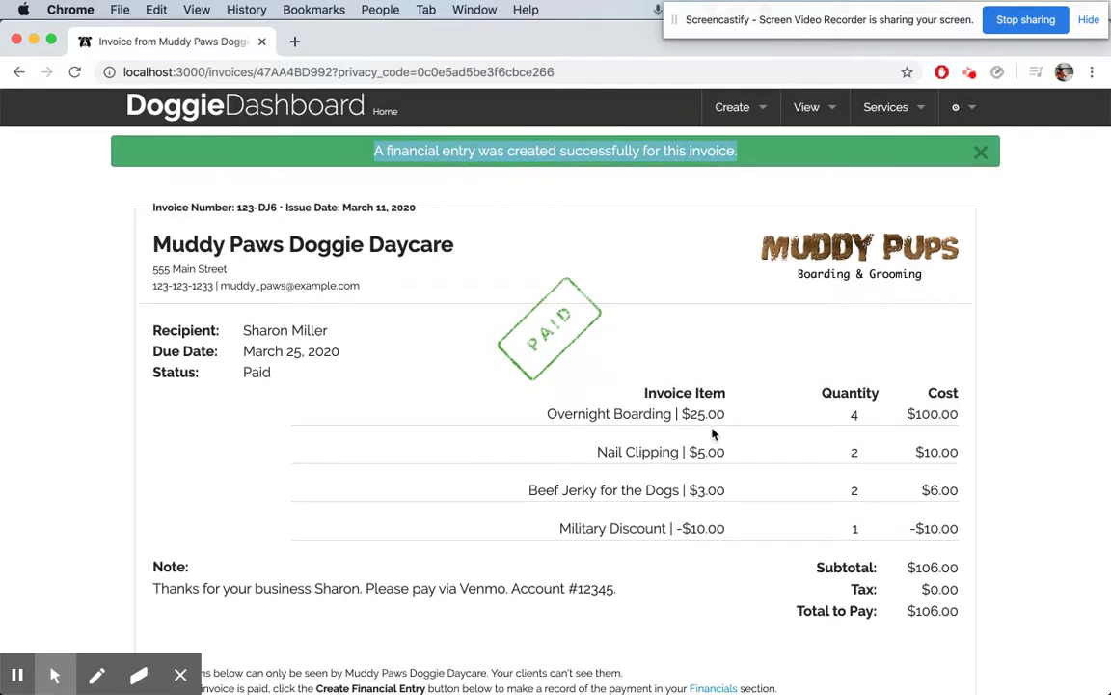
# - Open the invoice's financial entry and examine its recorded amount and date
pyautogui.scroll(-5, 714, 439)
pyautogui.scroll(1, 714, 434)
pyautogui.click(571, 526)
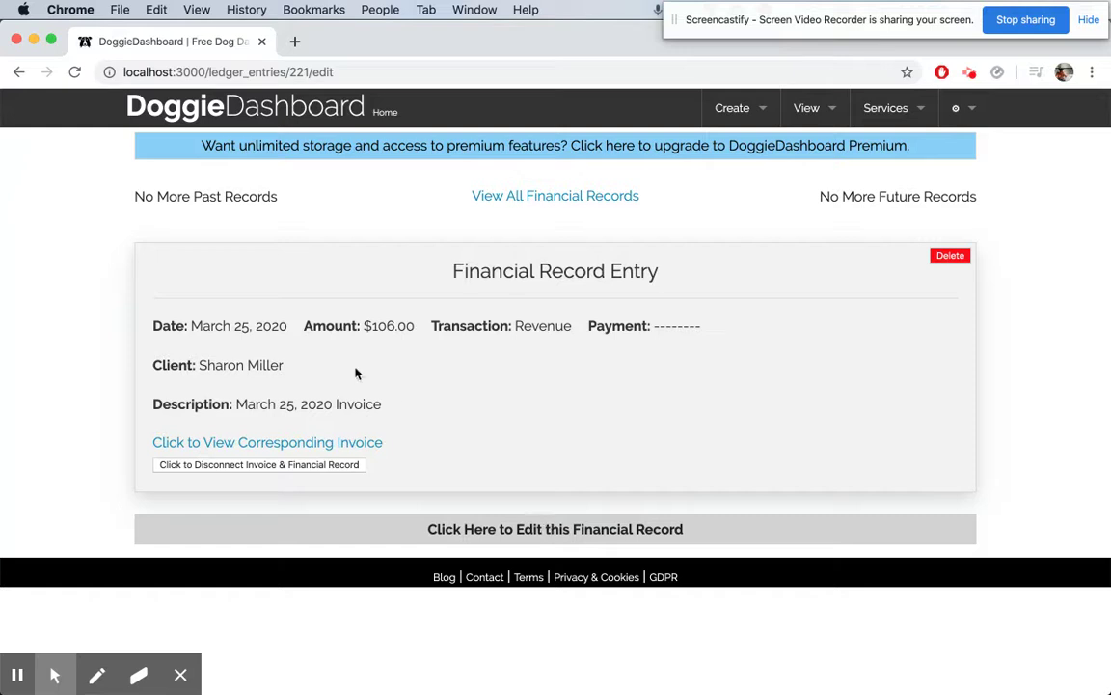
pyautogui.doubleClick(385, 326)
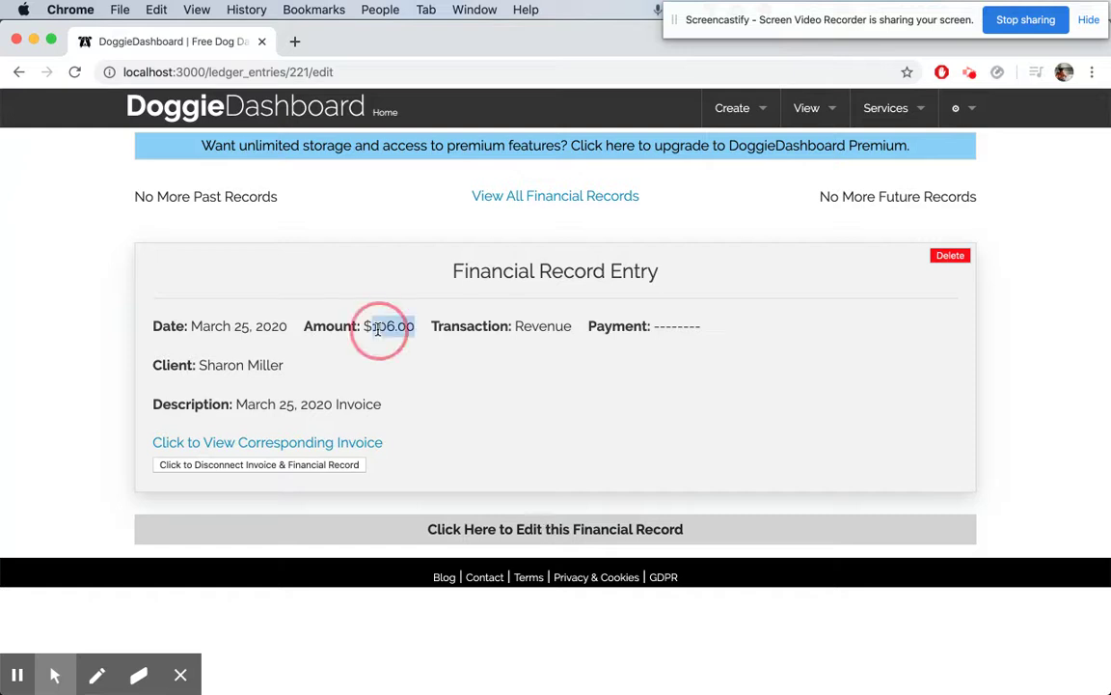
pyautogui.tripleClick(243, 326)
pyautogui.moveTo(191, 326); pyautogui.dragTo(279, 326)
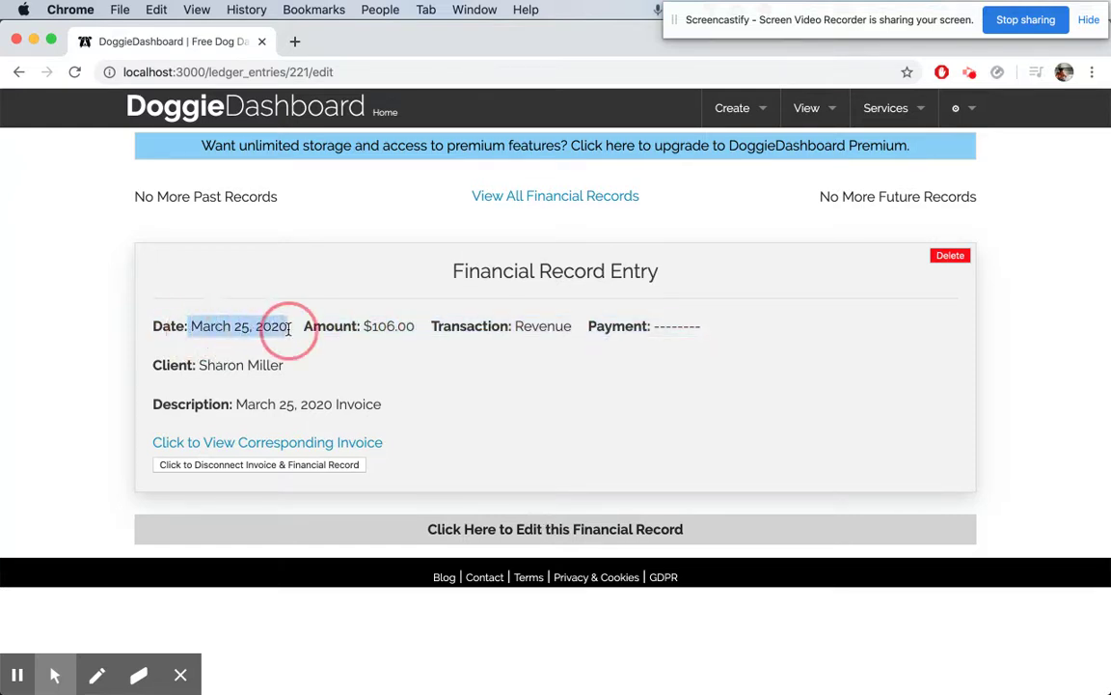
pyautogui.doubleClick(239, 326)
pyautogui.doubleClick(240, 326)
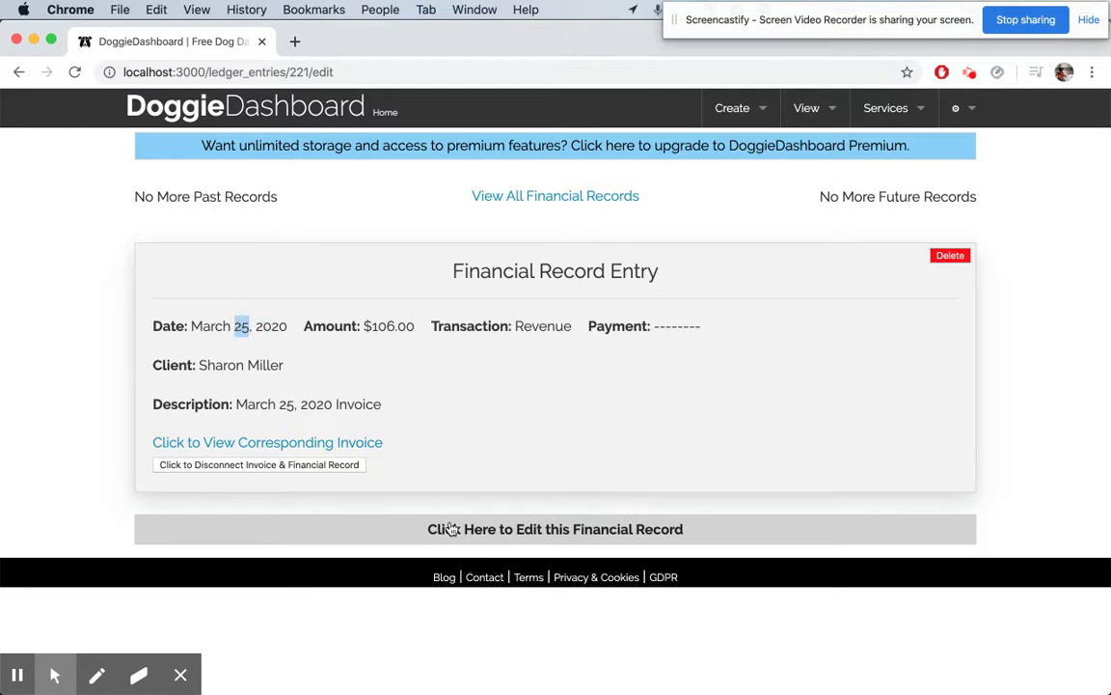
# - View the invoice corresponding to the financial record and return from it to the financial entry
pyautogui.click(261, 446)
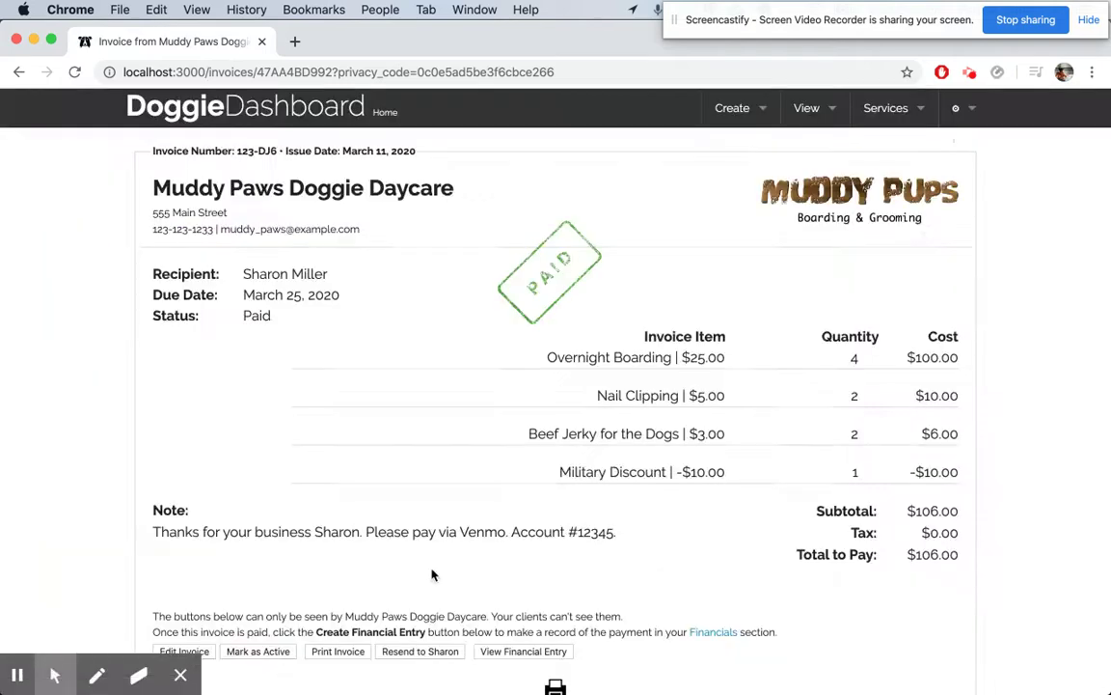
pyautogui.scroll(-5, 535, 191)
pyautogui.scroll(4, 541, 213)
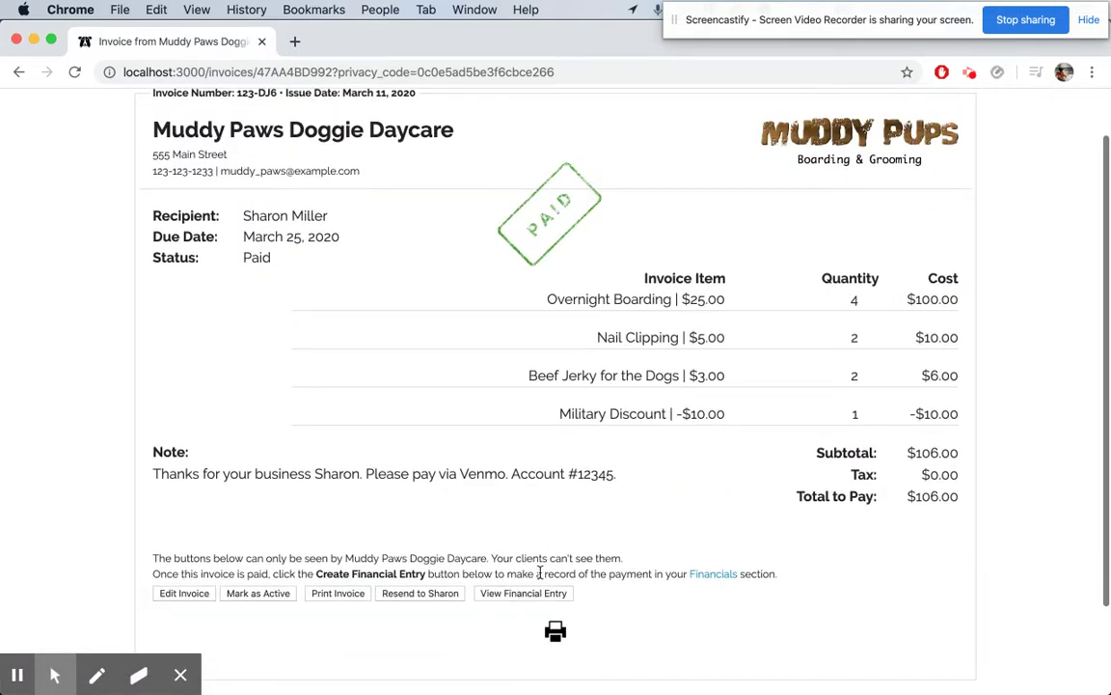
pyautogui.click(521, 596)
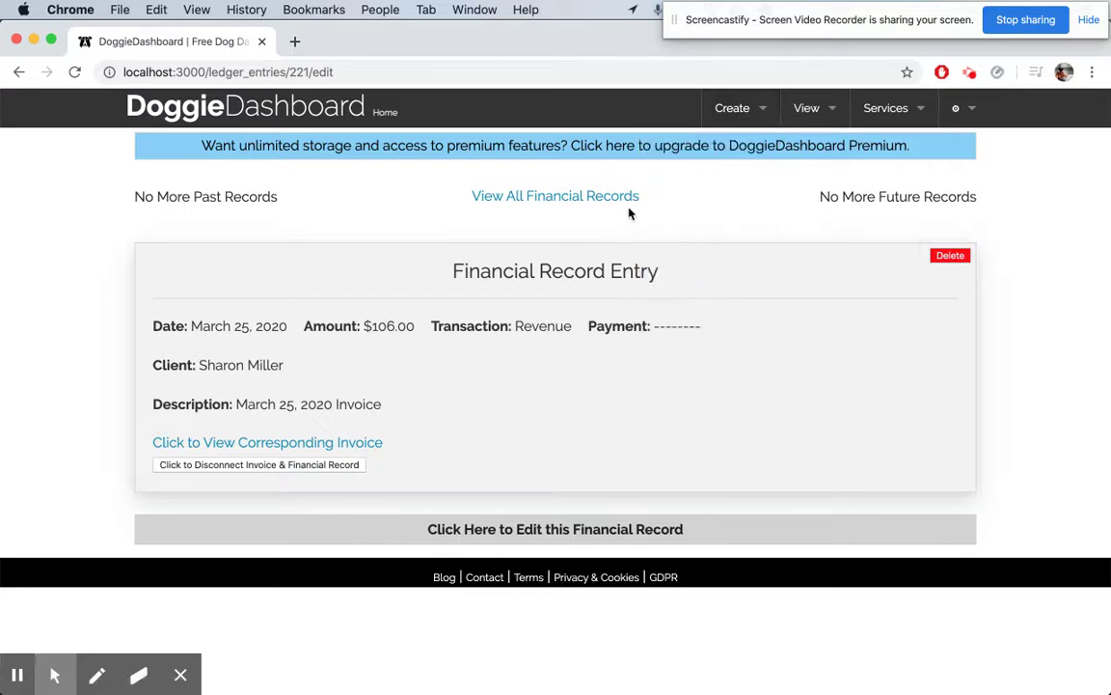
# - Show all financial records and check the amount listed for the invoice's record
pyautogui.click(615, 198)
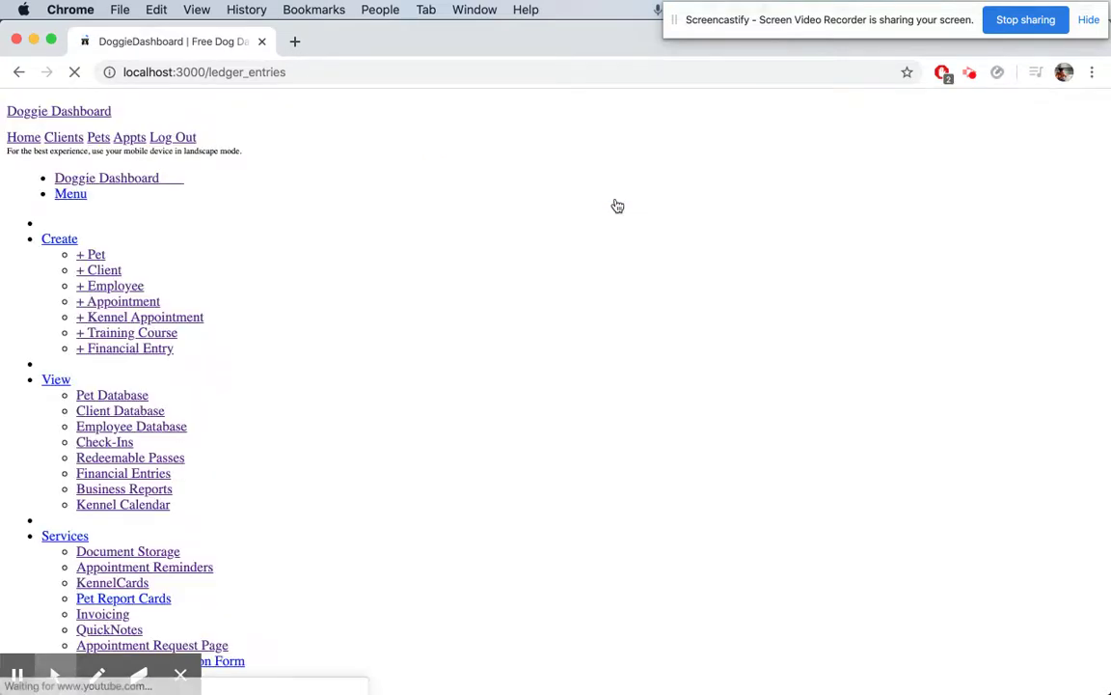
pyautogui.scroll(-2, 616, 193)
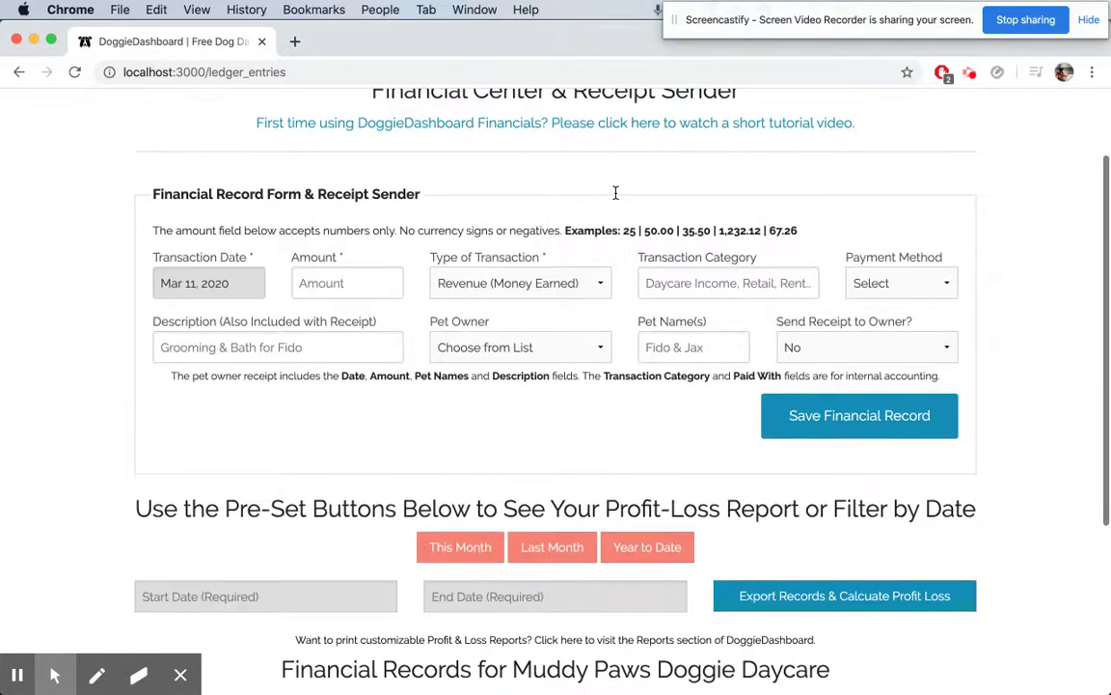
pyautogui.scroll(-5, 615, 193)
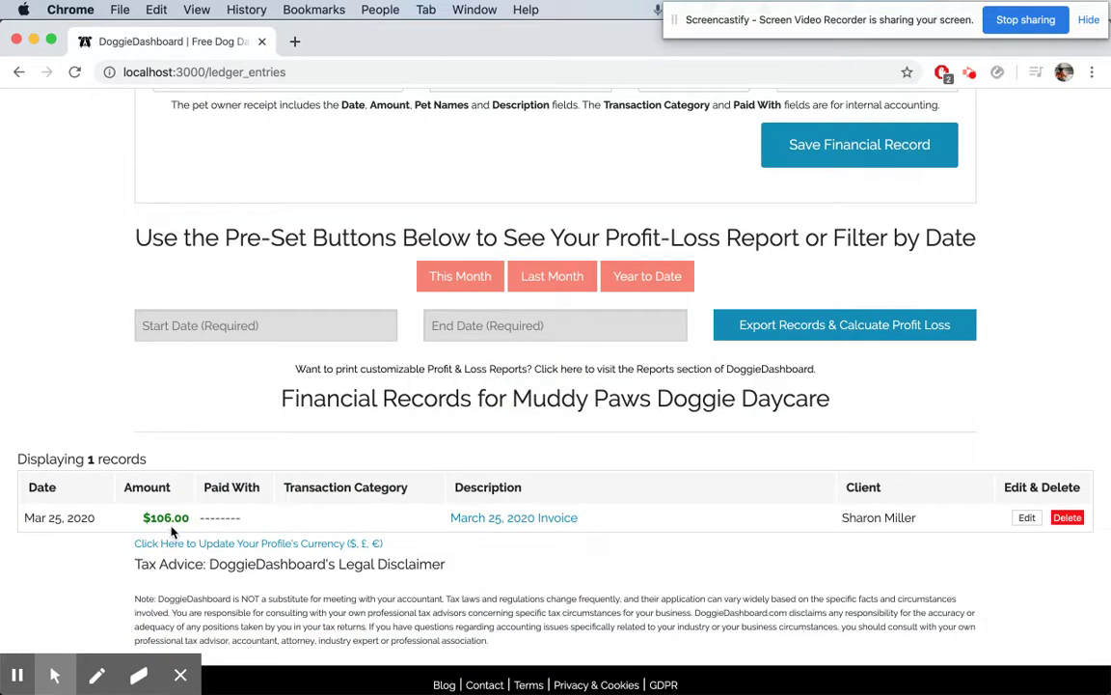
pyautogui.tripleClick(152, 518)
# - Open the linked invoice from its description in the financial records list and look it over
pyautogui.click(552, 519)
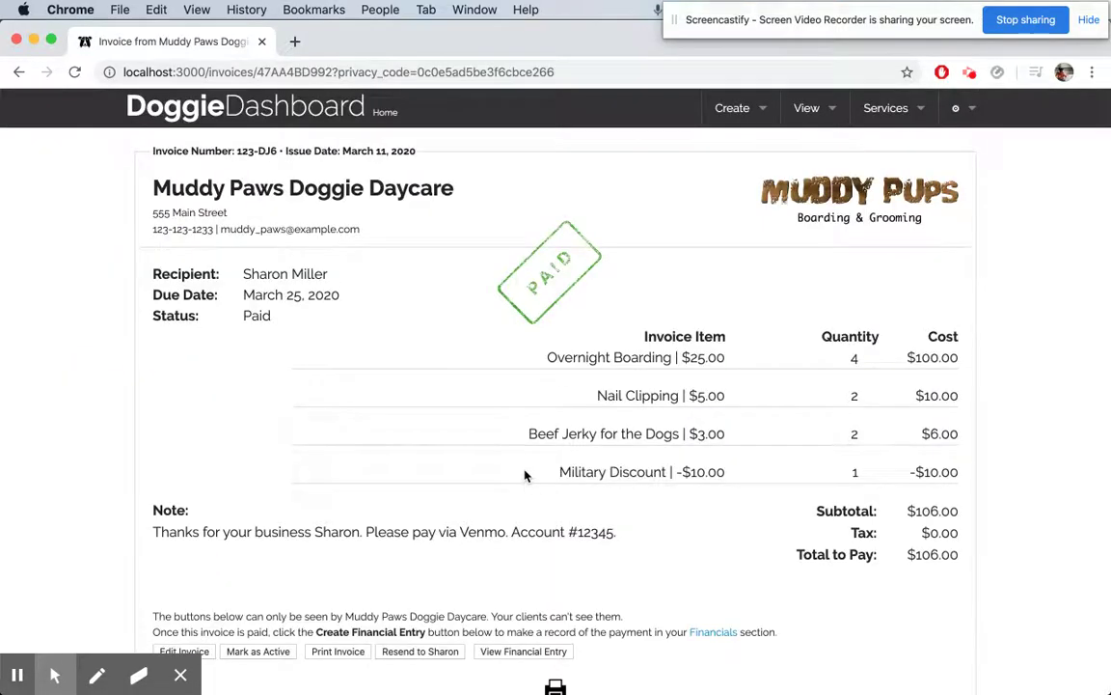
pyautogui.scroll(-3, 526, 472)
pyautogui.scroll(3, 525, 472)
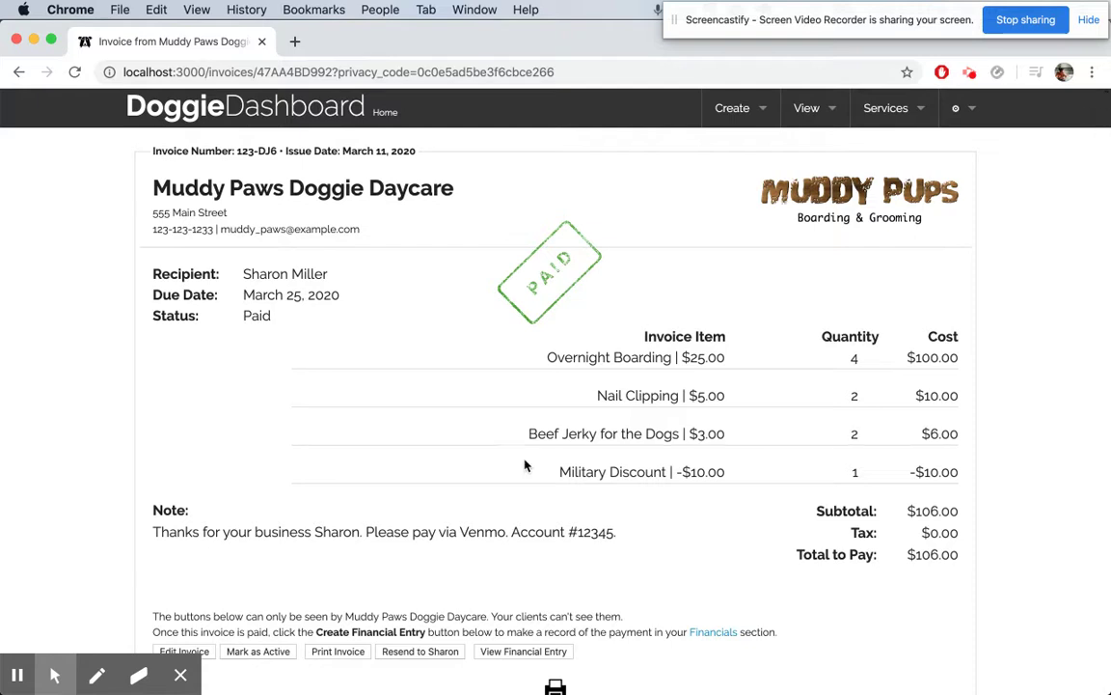